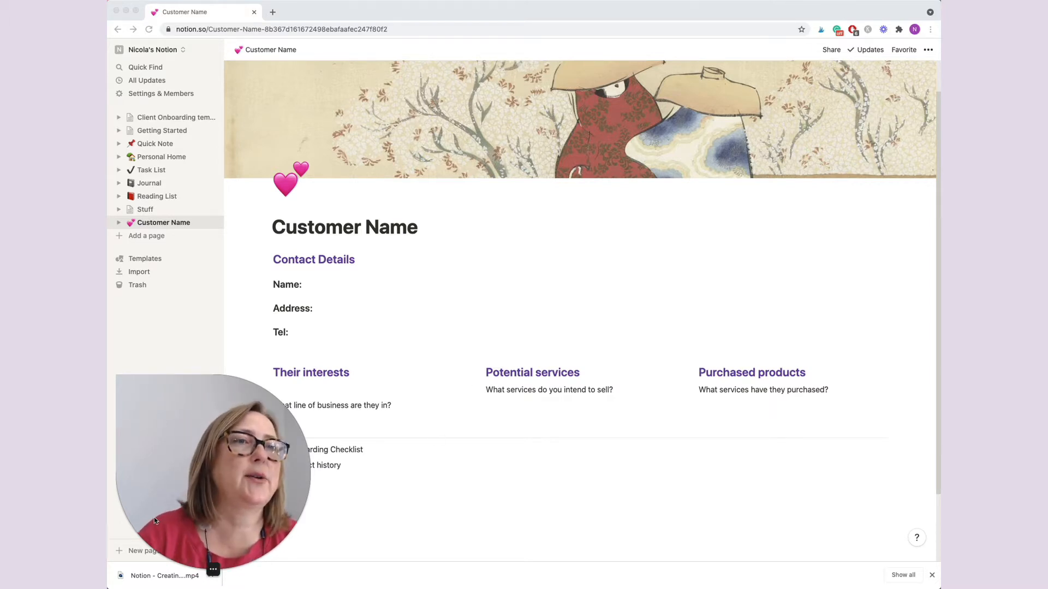
# Review the contents of the Onboarding Checklist and Contact history toggles, collapsing each one again
pyautogui.click(196, 570)
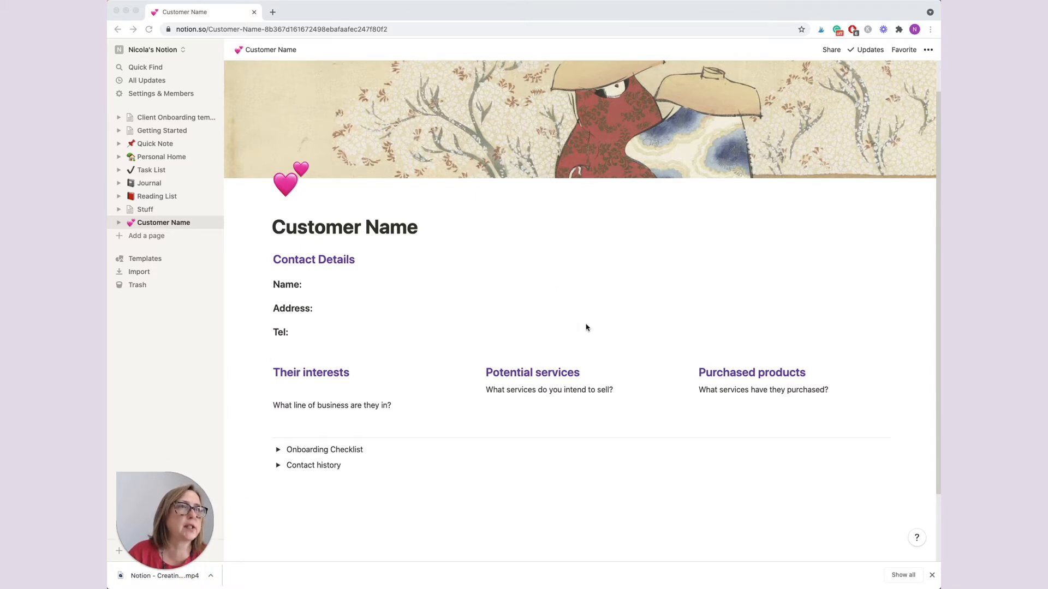
pyautogui.click(278, 450)
pyautogui.click(279, 450)
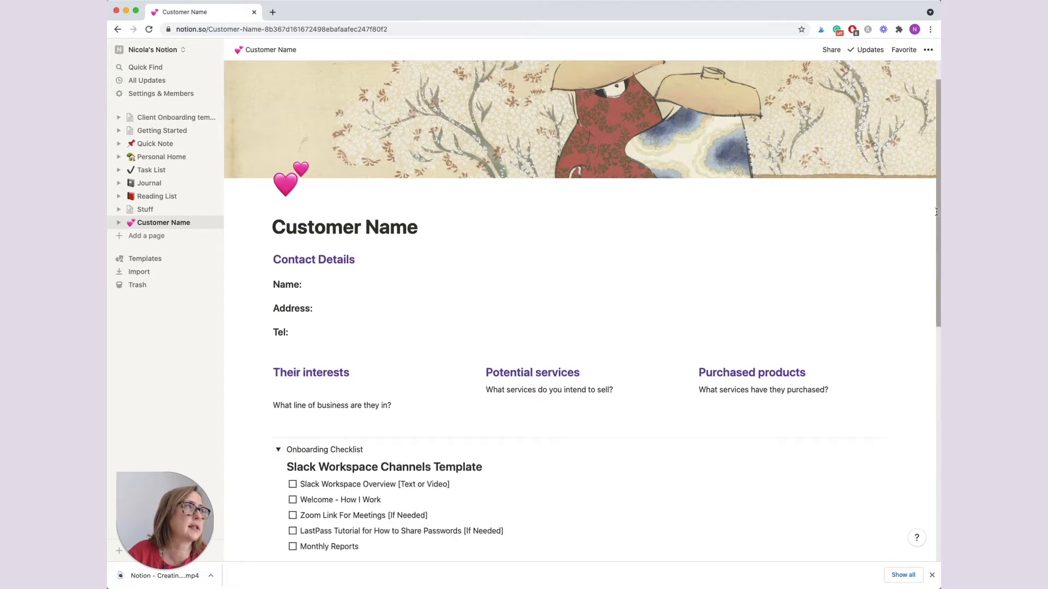
pyautogui.moveTo(934, 252); pyautogui.dragTo(935, 300)
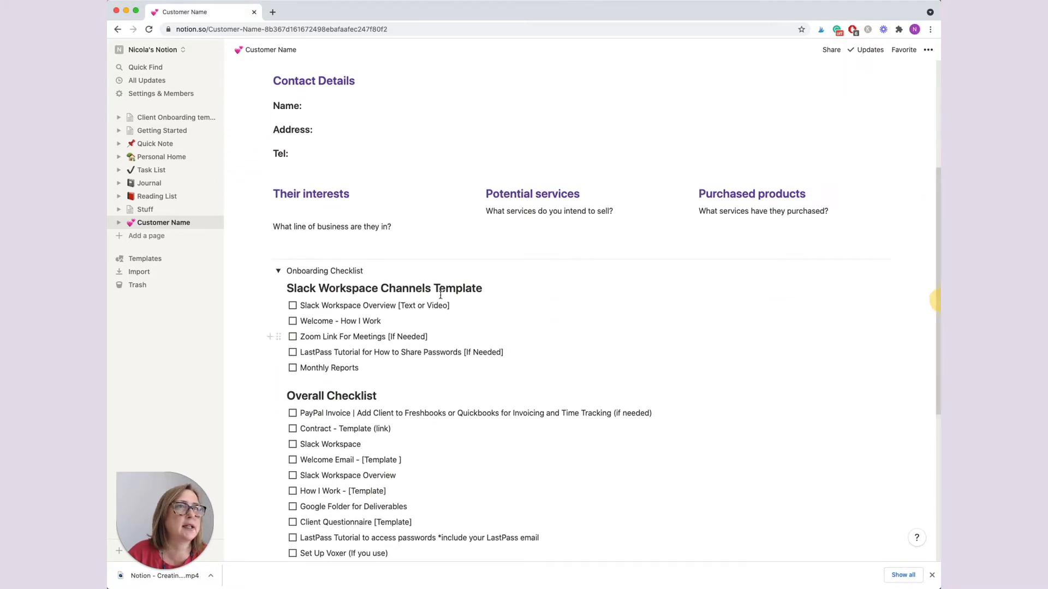
pyautogui.click(278, 270)
pyautogui.click(277, 382)
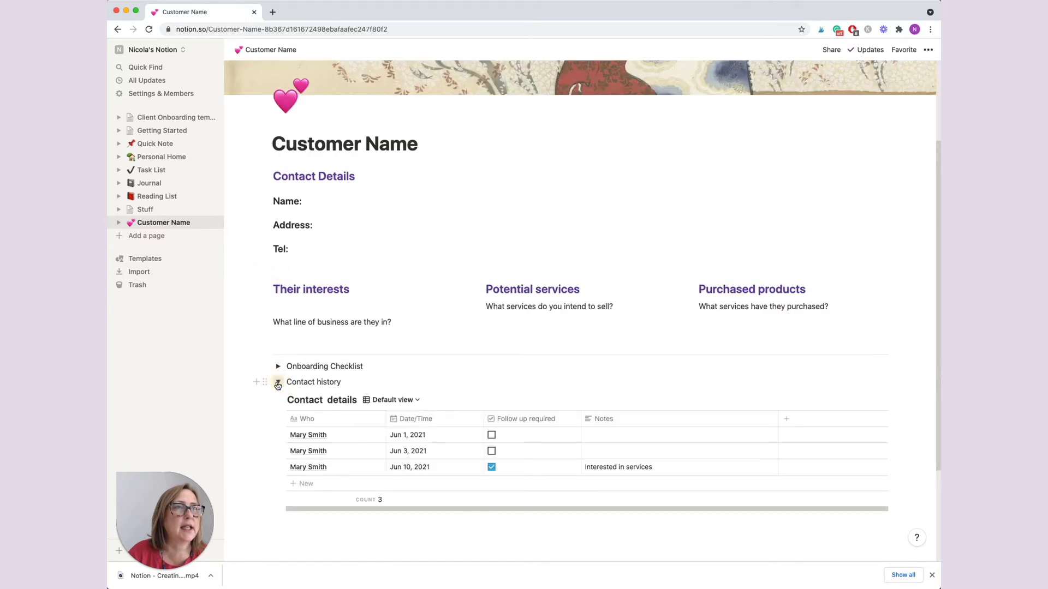
pyautogui.click(278, 383)
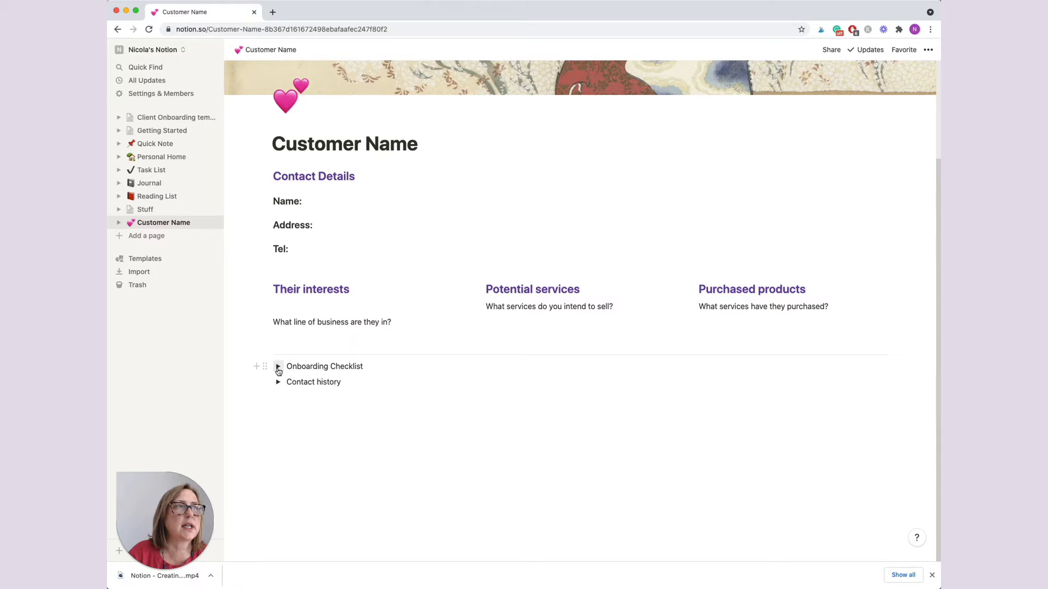
# Insert a template button block below the Contact history toggle
pyautogui.click(276, 427)
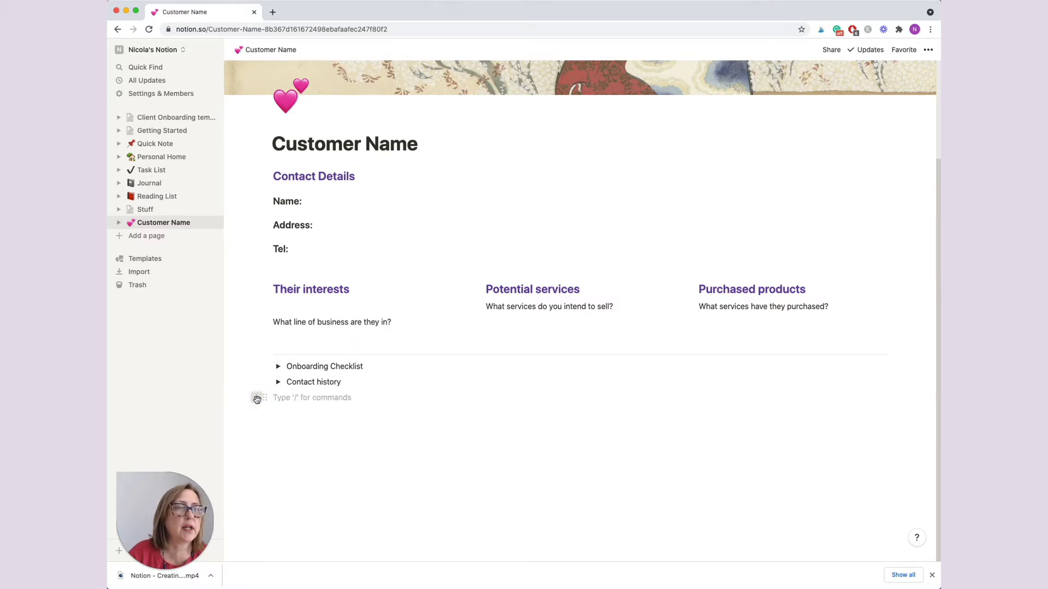
pyautogui.click(256, 398)
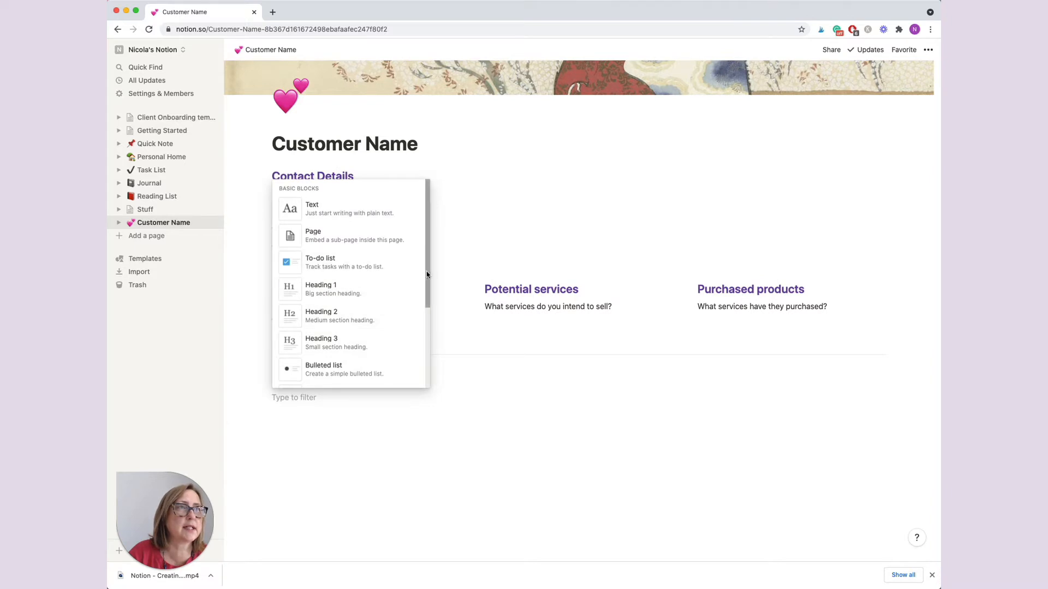
pyautogui.moveTo(426, 274); pyautogui.dragTo(430, 424)
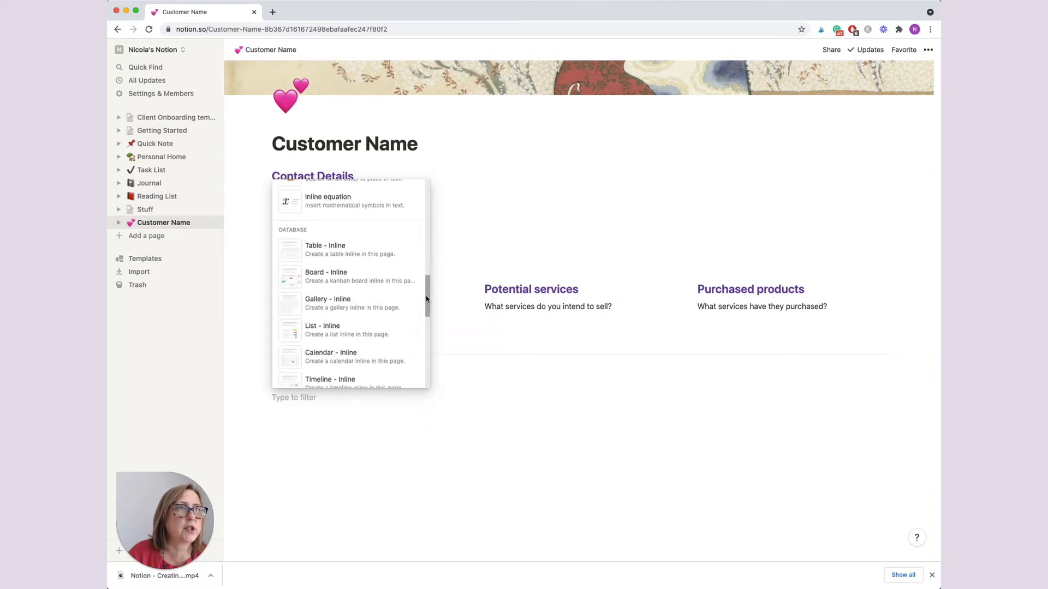
pyautogui.moveTo(426, 297); pyautogui.dragTo(435, 412)
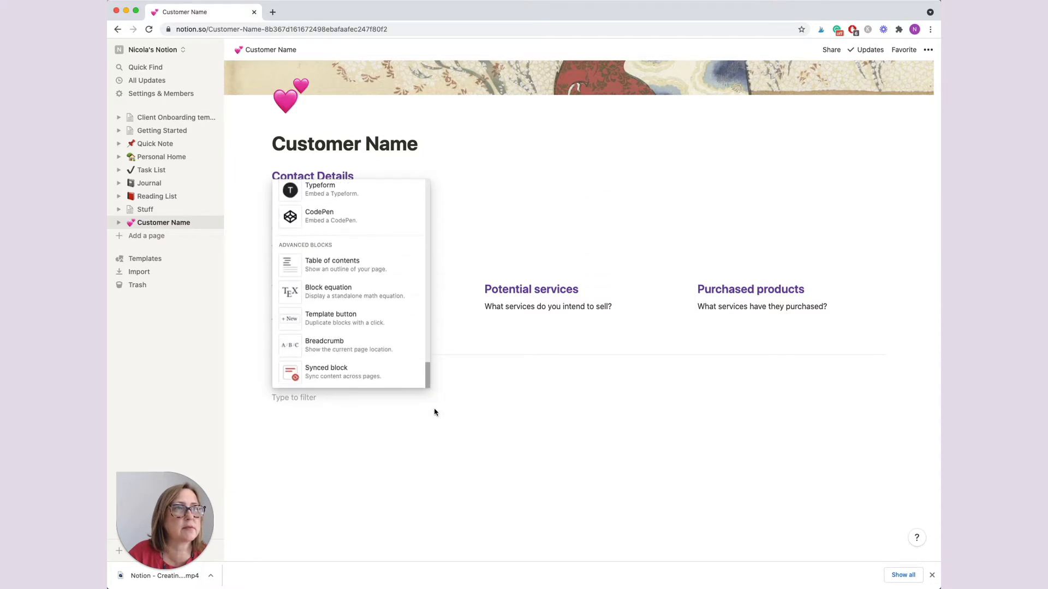
pyautogui.click(338, 321)
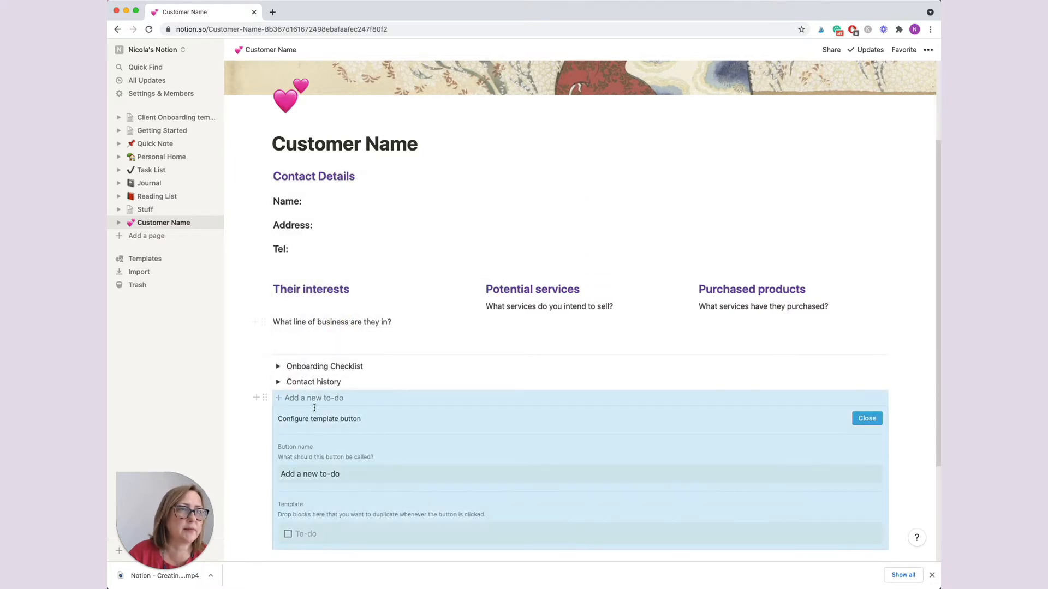
# Move all page blocks from Contact Details through Contact history into the button's template area
pyautogui.click(714, 383)
pyautogui.click(264, 343)
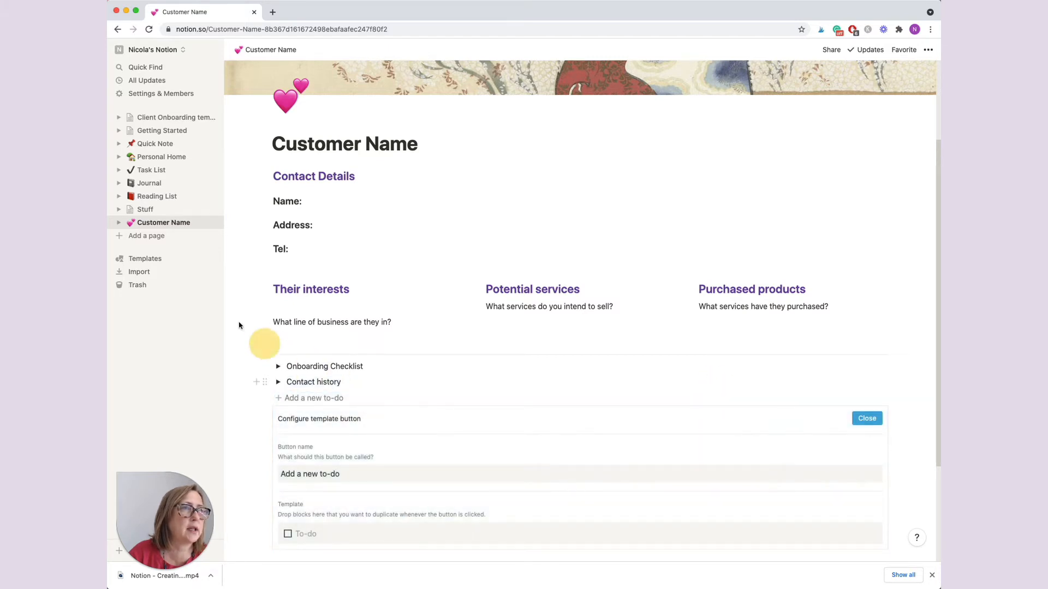
pyautogui.moveTo(239, 325)
pyautogui.mouseDown()
pyautogui.moveTo(229, 271)
pyautogui.moveTo(265, 245)
pyautogui.mouseUp()
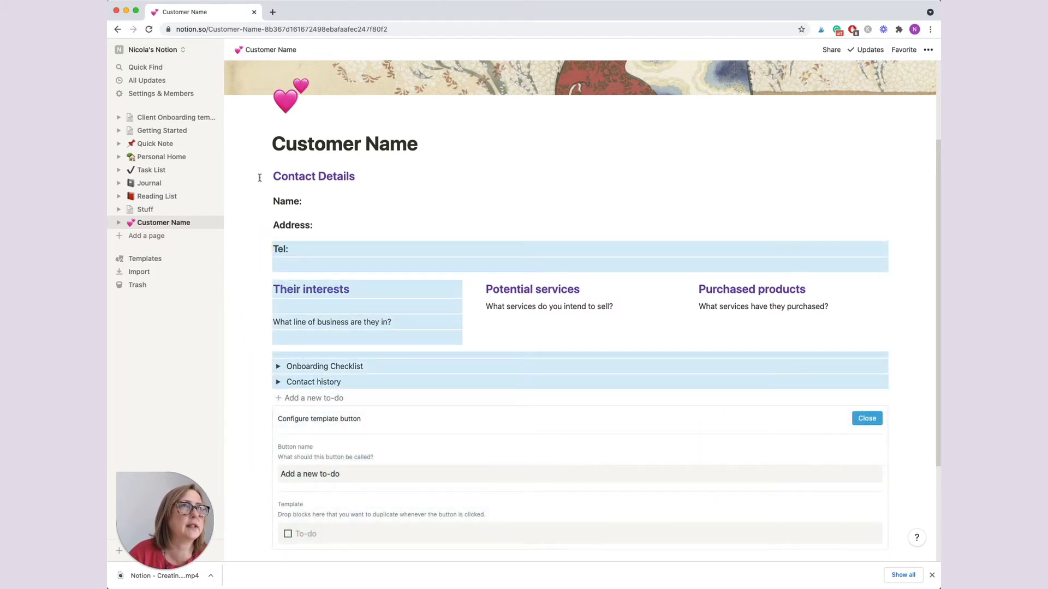
pyautogui.moveTo(257, 175)
pyautogui.mouseDown()
pyautogui.moveTo(742, 354)
pyautogui.moveTo(774, 381)
pyautogui.mouseUp()
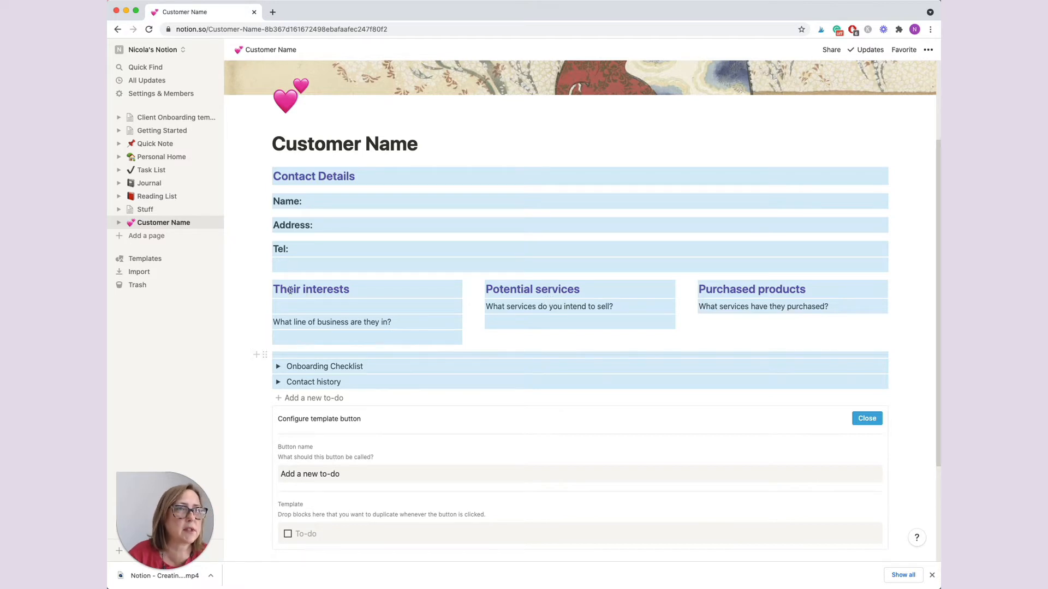
pyautogui.moveTo(265, 175); pyautogui.dragTo(324, 482)
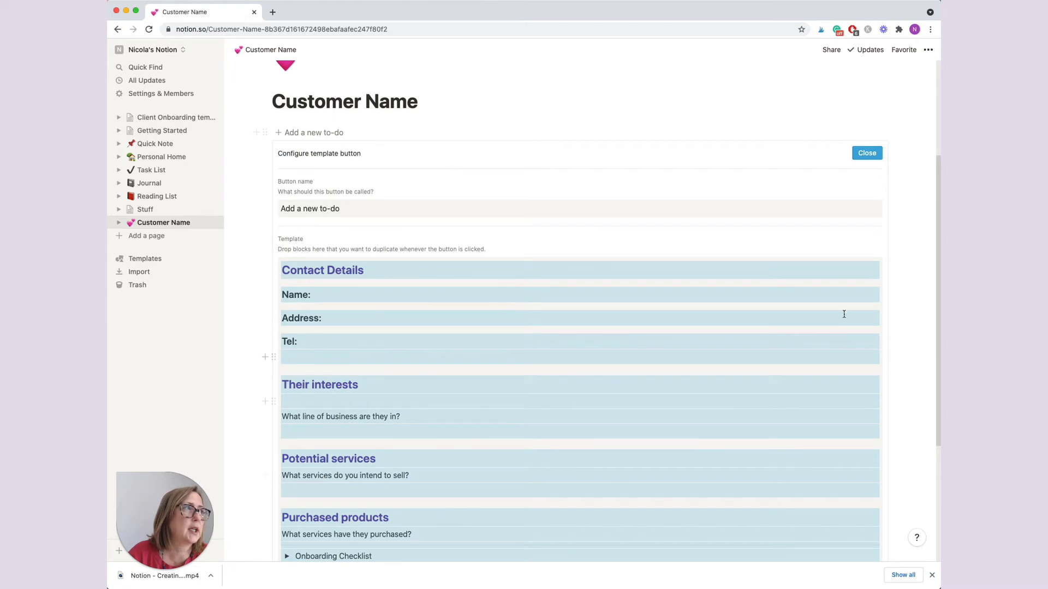
# Delete the default empty to-do item from the end of the button's template content
pyautogui.moveTo(937, 218); pyautogui.dragTo(931, 328)
pyautogui.click(384, 400)
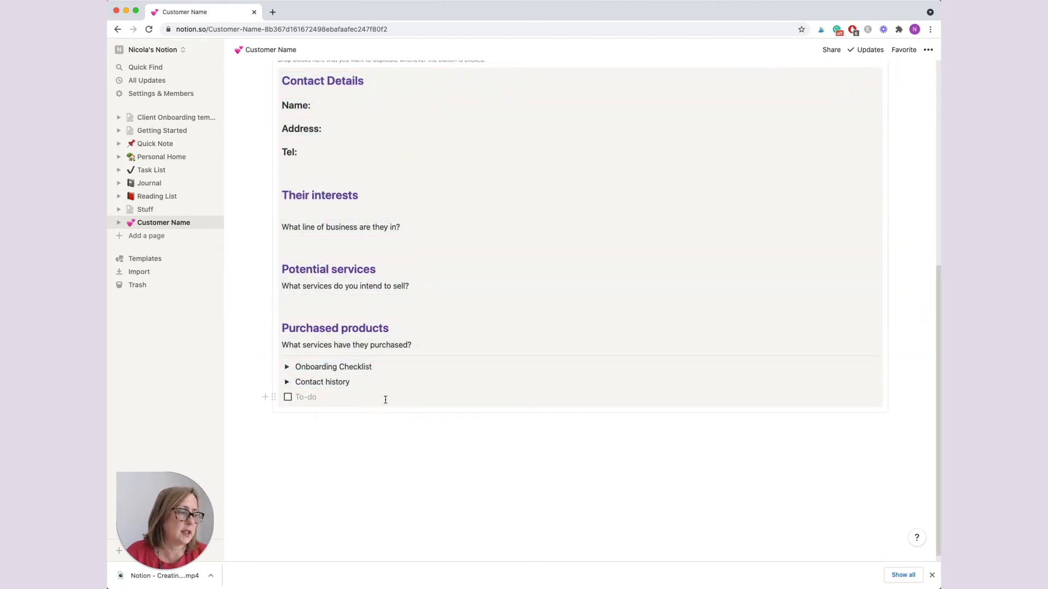
pyautogui.press('BackSpace')
pyautogui.press('BackSpace')
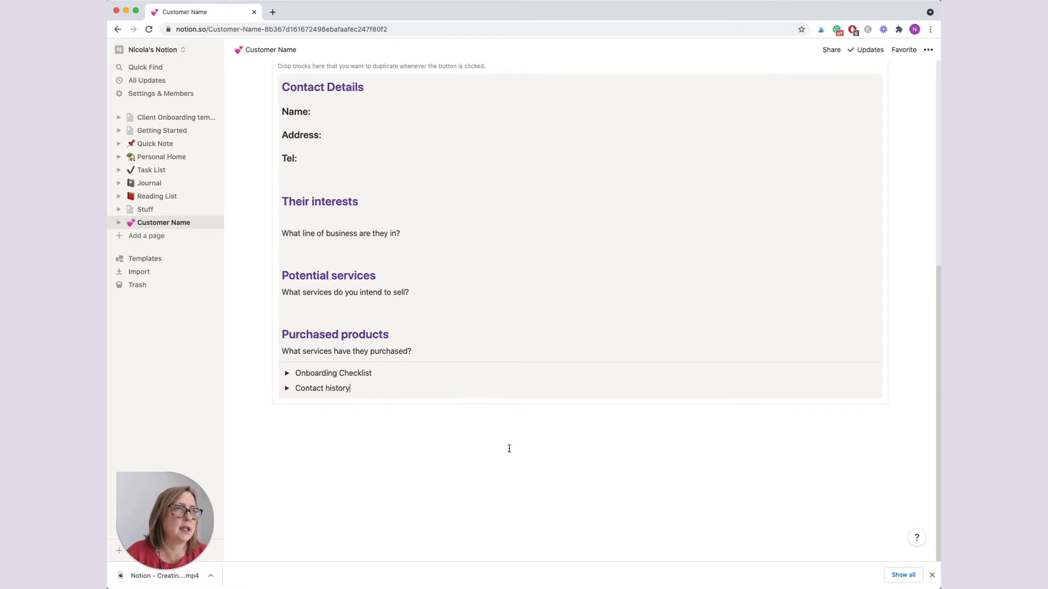
# Try to move the Potential services heading into its own column within the template, and close the button configuration
pyautogui.scroll(6, 686, 295)
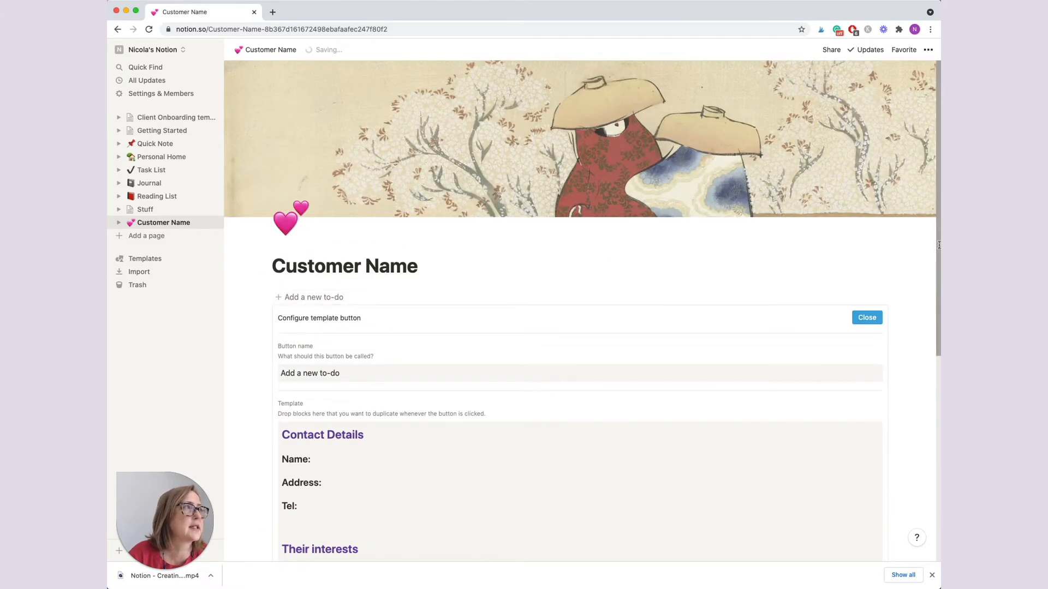
pyautogui.moveTo(934, 245); pyautogui.dragTo(919, 386)
pyautogui.scroll(-2, 919, 387)
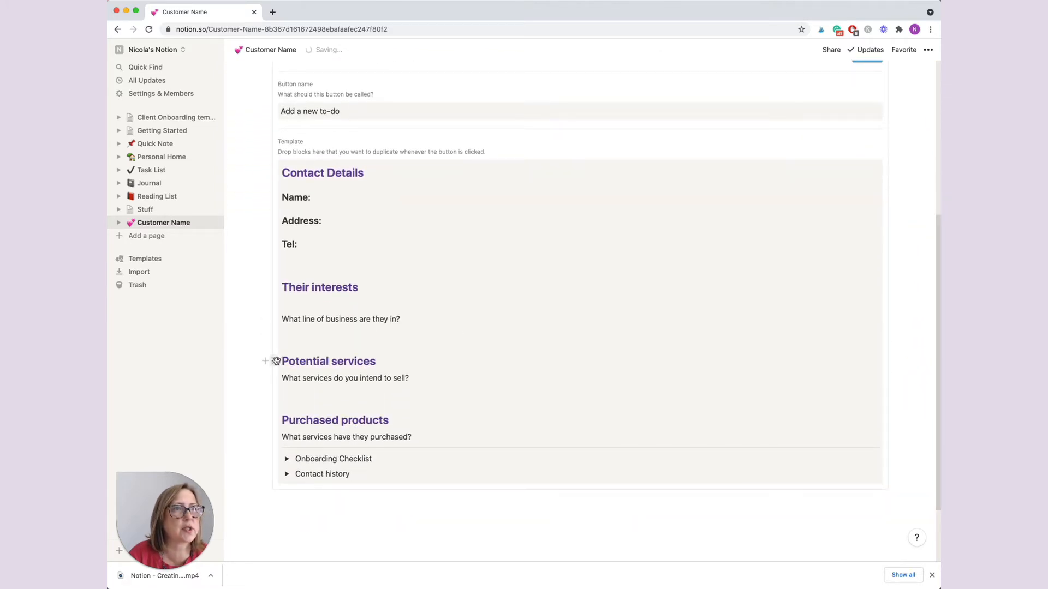
pyautogui.moveTo(273, 361); pyautogui.dragTo(508, 372)
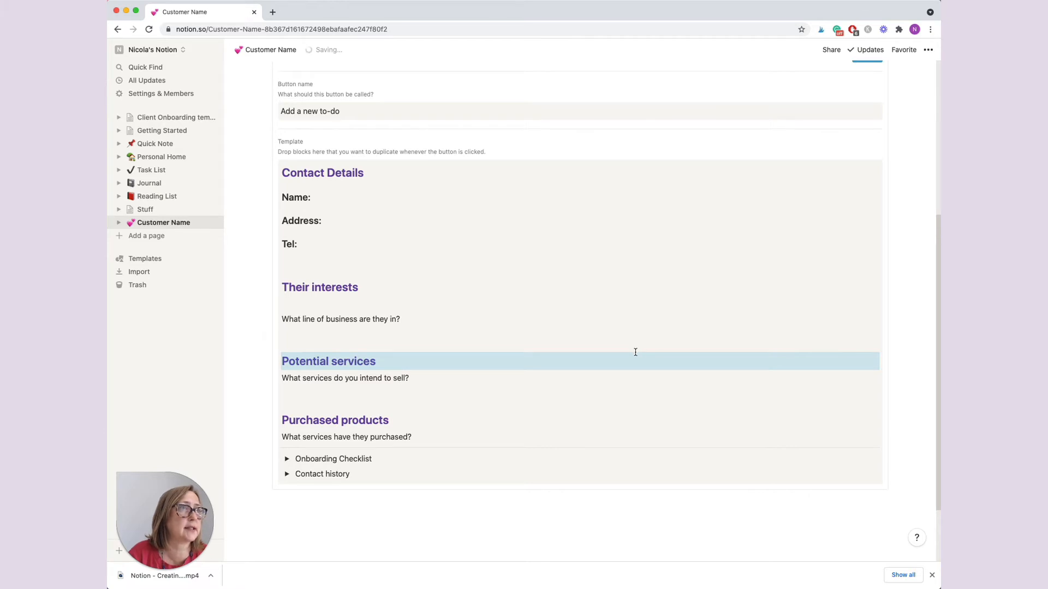
pyautogui.scroll(2, 635, 352)
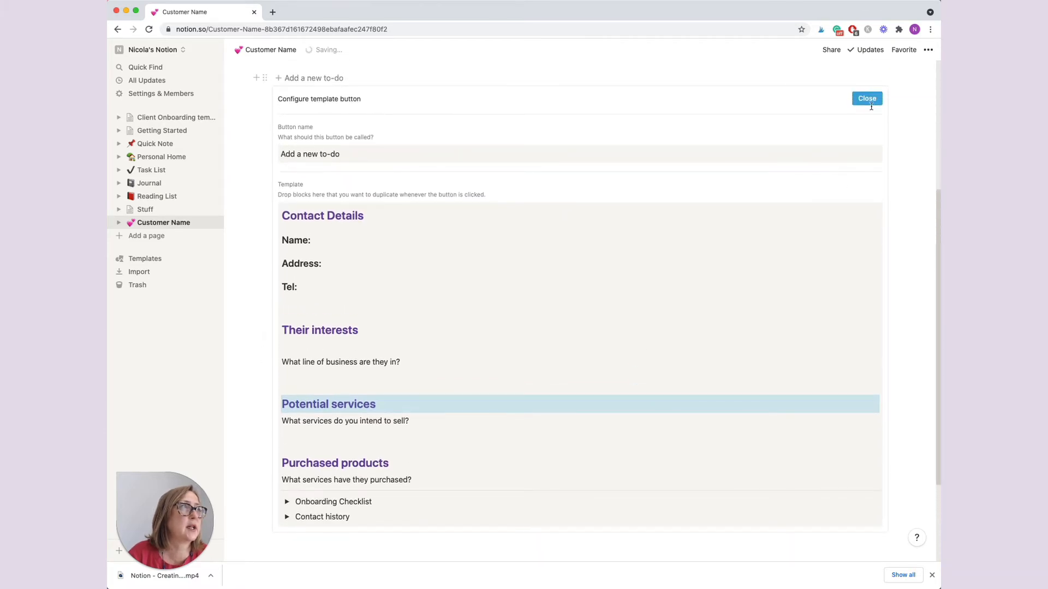
pyautogui.click(866, 98)
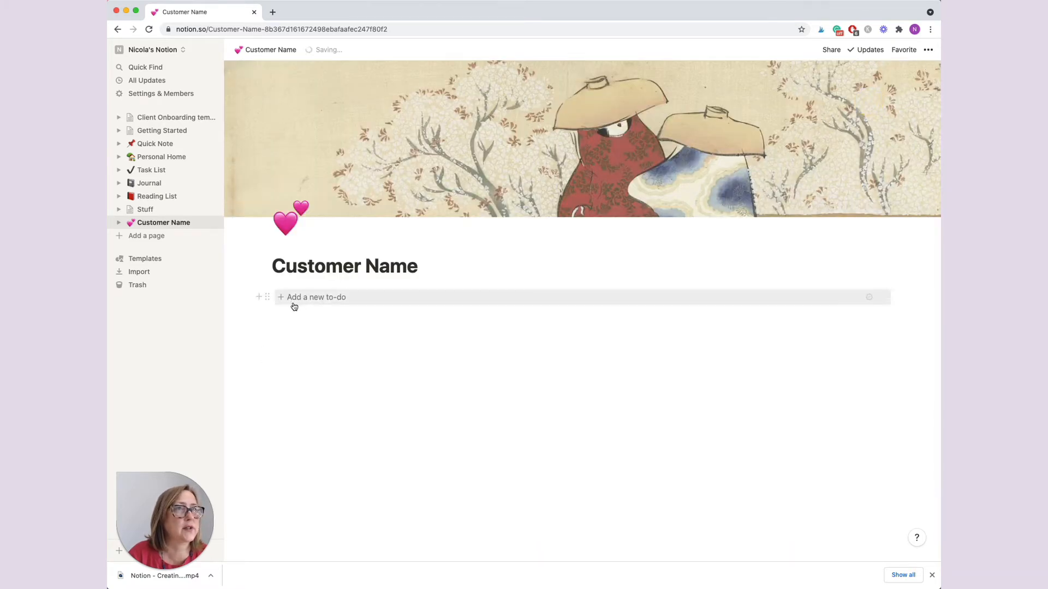
# Generate a copy of the template content with the new button and check the layout of the inserted blocks
pyautogui.click(311, 298)
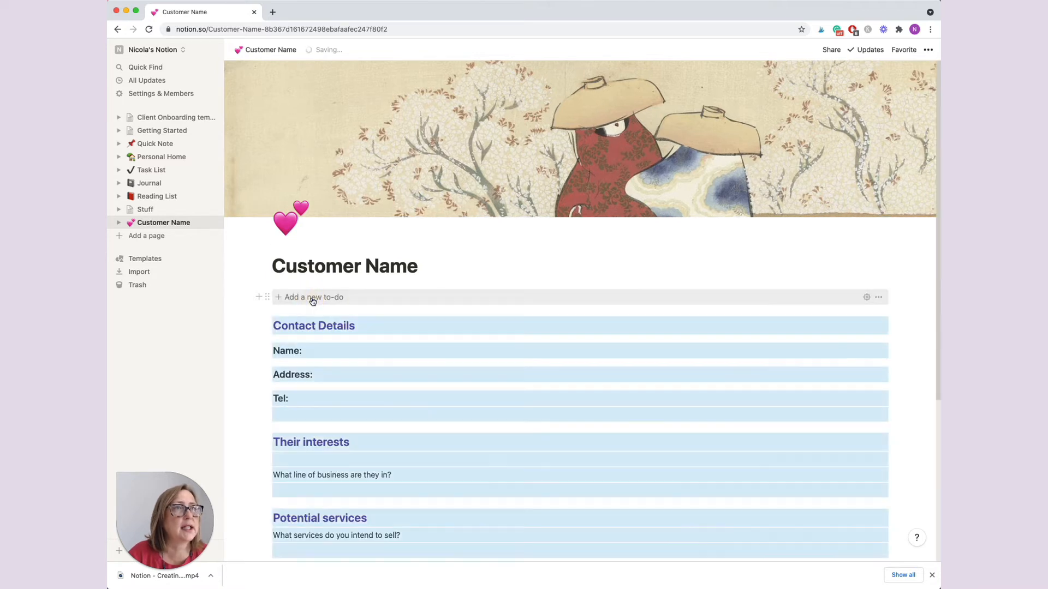
pyautogui.moveTo(938, 287); pyautogui.dragTo(916, 365)
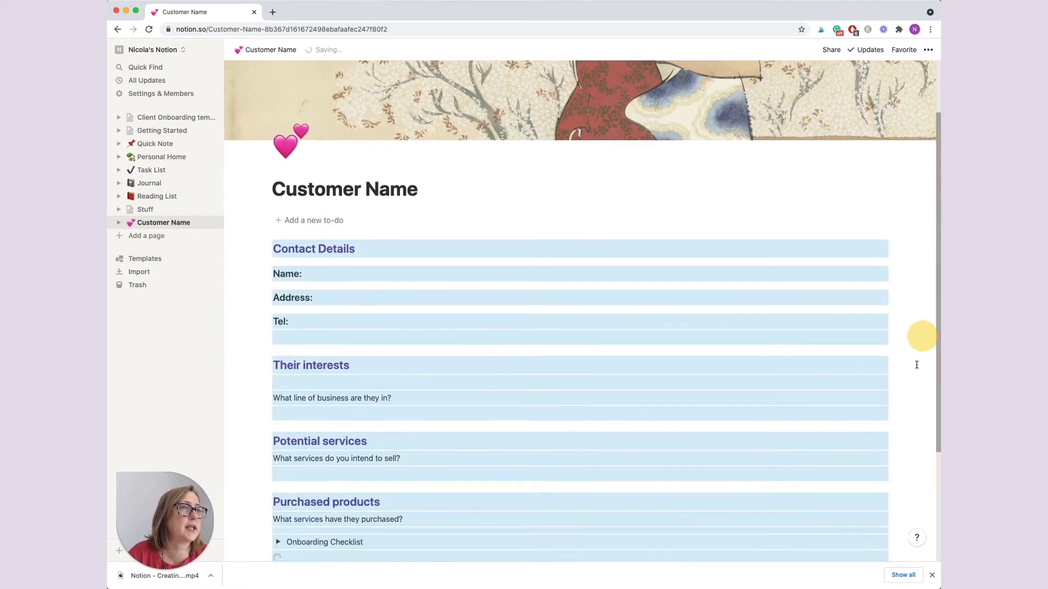
pyautogui.scroll(-3, 910, 390)
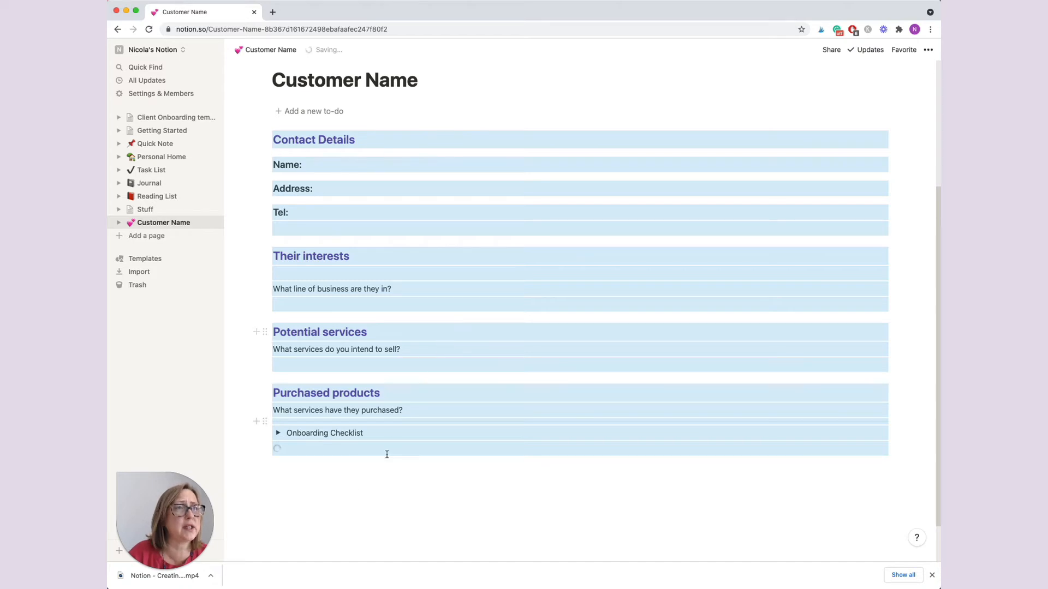
pyautogui.click(354, 490)
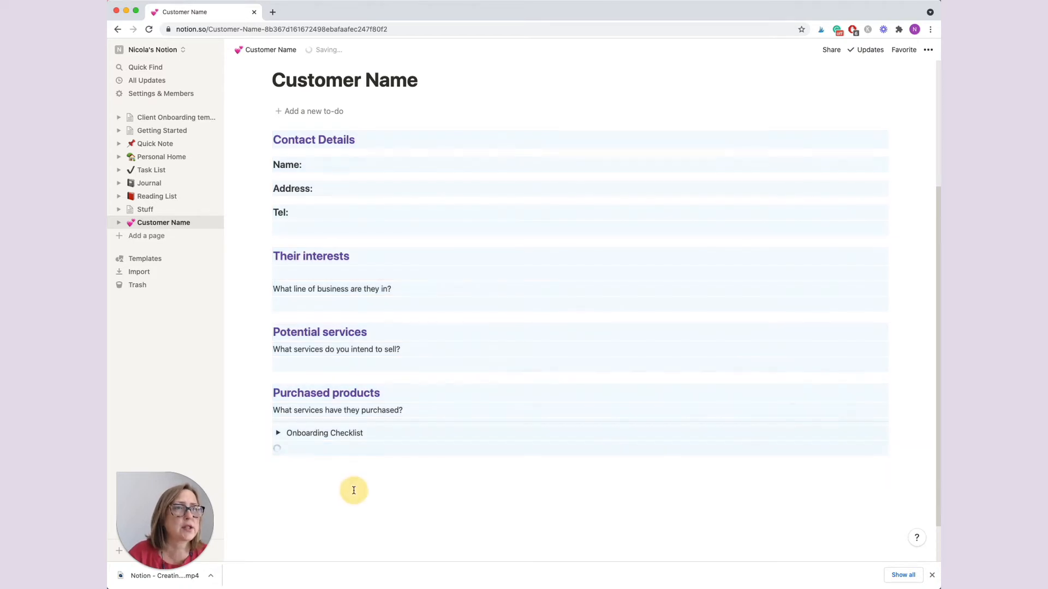
# Restore the page's original three-column content and delete the template button from the Customer Name page
pyautogui.press('BackSpace')
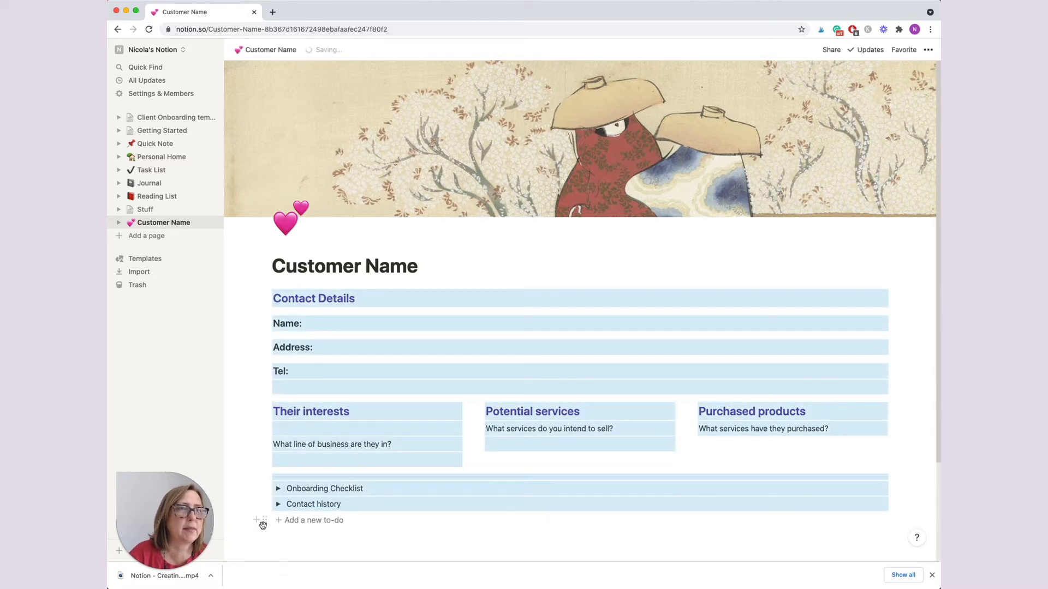
pyautogui.click(263, 521)
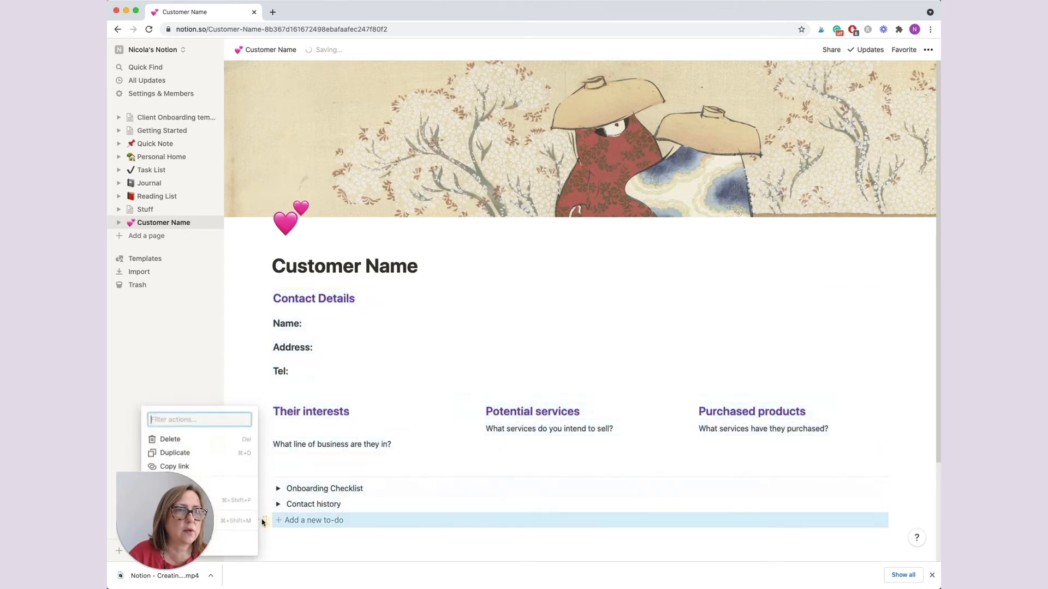
pyautogui.click(185, 444)
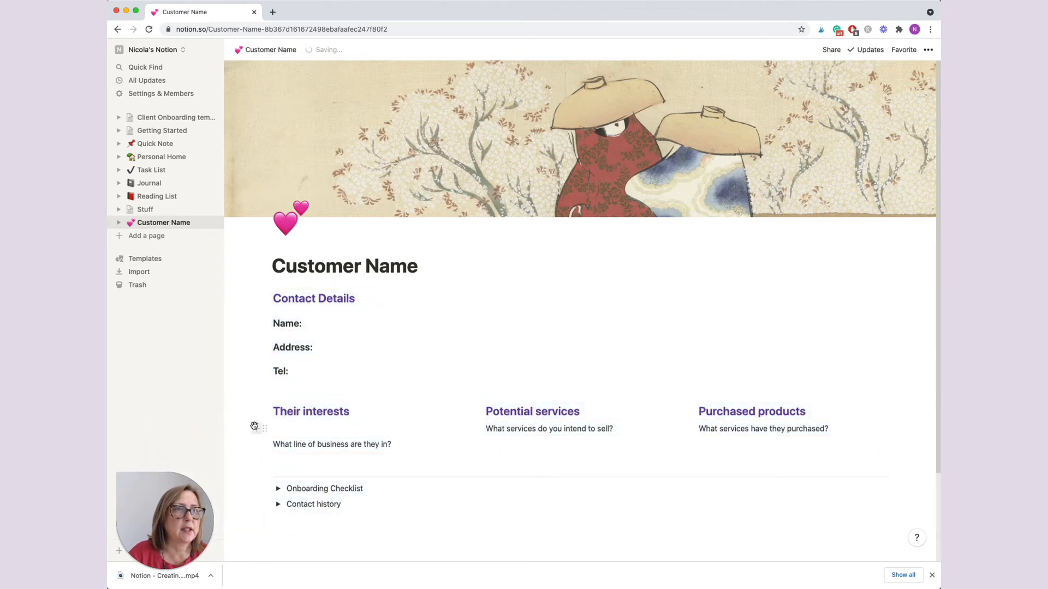
# Create a new page titled "Customer" and move the Customer Name page into it as a sub-page
pyautogui.click(151, 236)
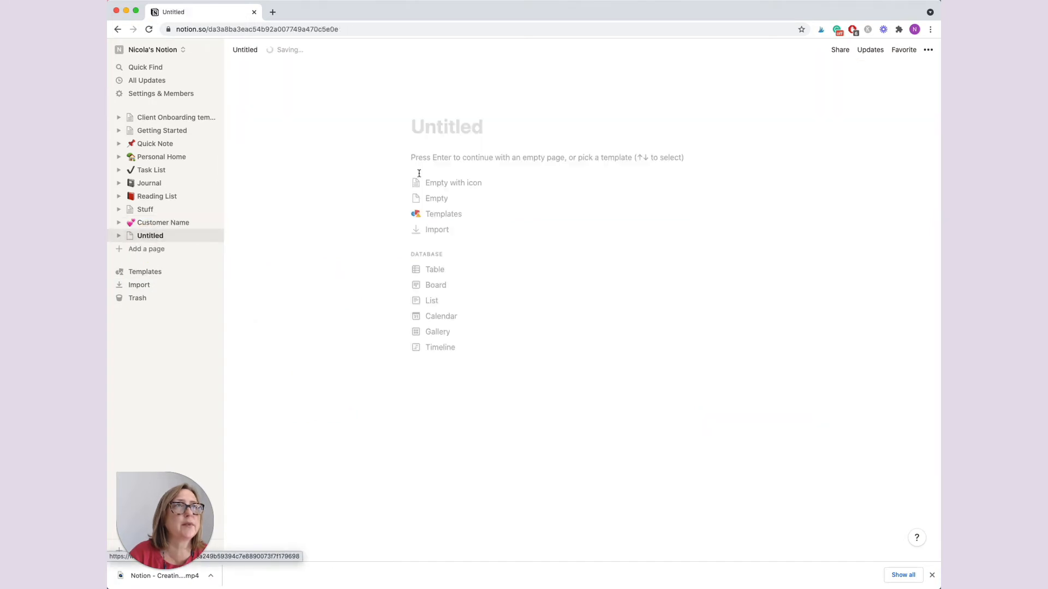
pyautogui.write('Cu')
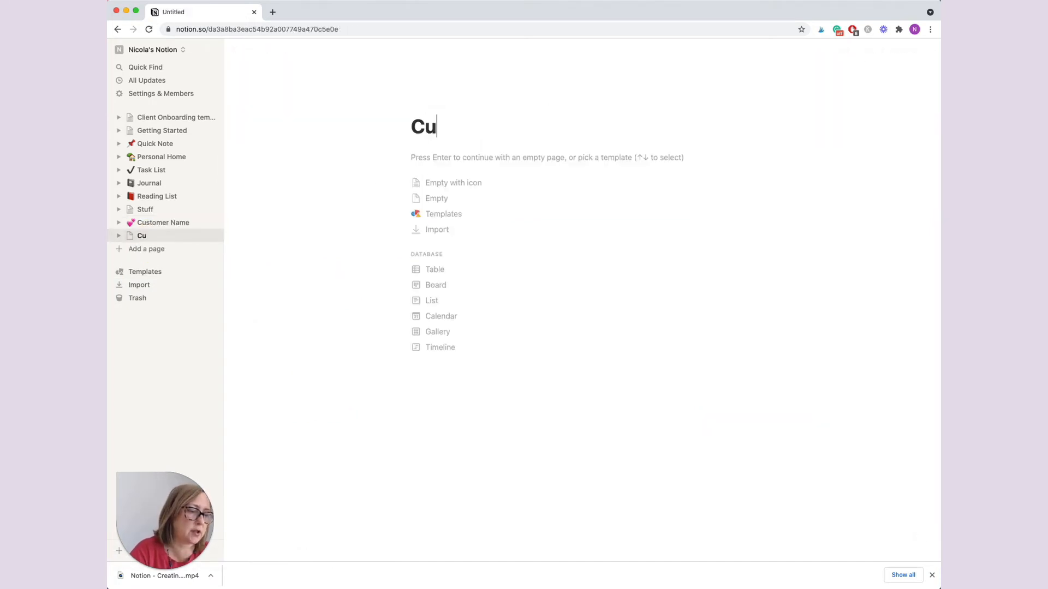
pyautogui.write('stomer')
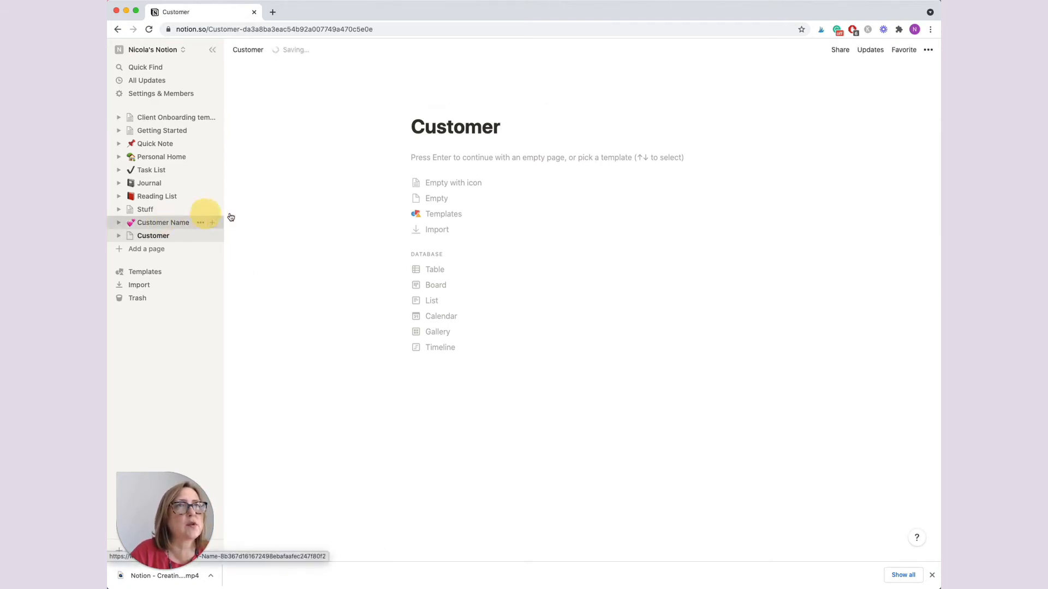
pyautogui.moveTo(230, 218); pyautogui.dragTo(517, 158)
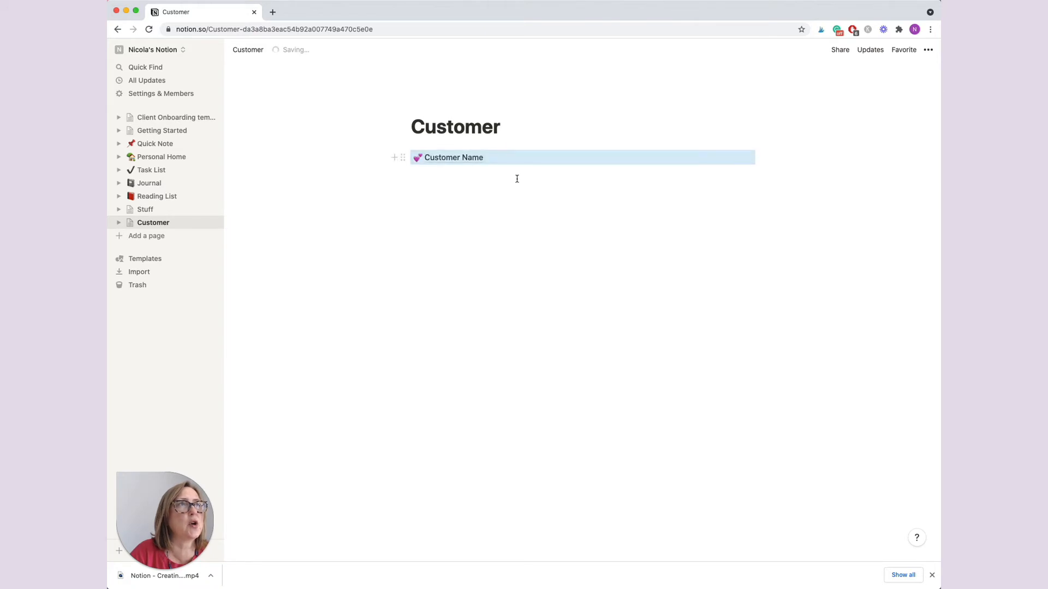
# Insert a template button block below the Customer Name sub-page on the Customer page
pyautogui.click(394, 157)
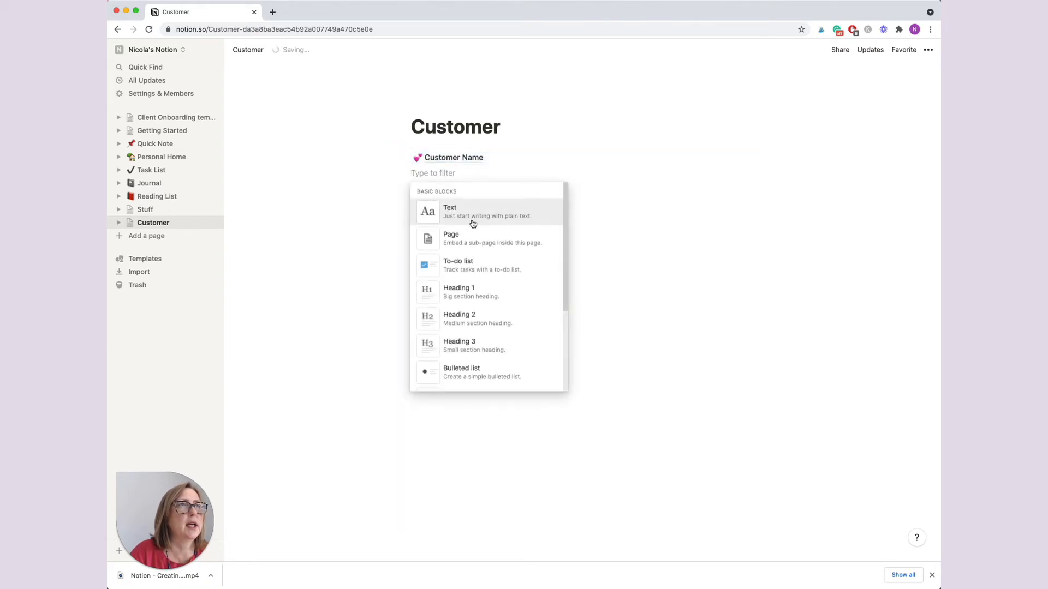
pyautogui.moveTo(565, 244); pyautogui.dragTo(571, 411)
pyautogui.moveTo(569, 314); pyautogui.dragTo(579, 410)
pyautogui.moveTo(564, 339); pyautogui.dragTo(568, 382)
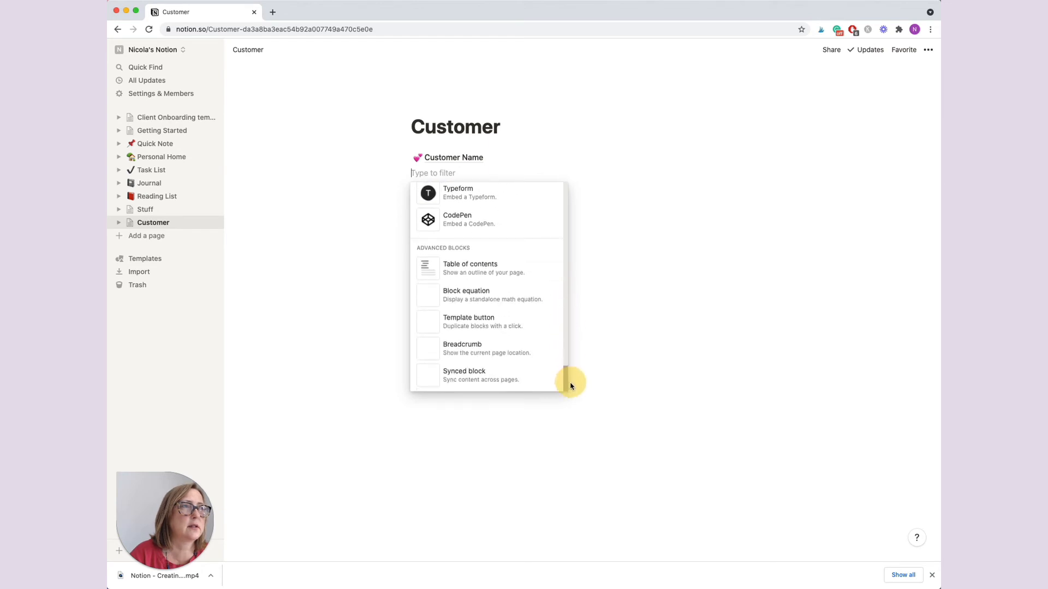
pyautogui.click(499, 322)
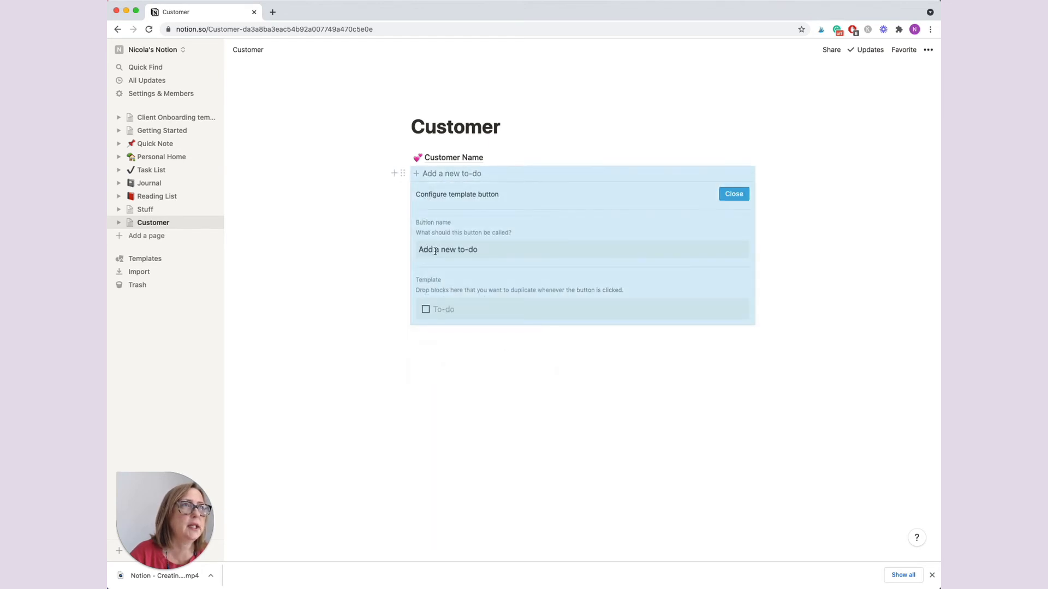
# Name the template button "Add new customer"
pyautogui.moveTo(435, 251); pyautogui.dragTo(481, 250)
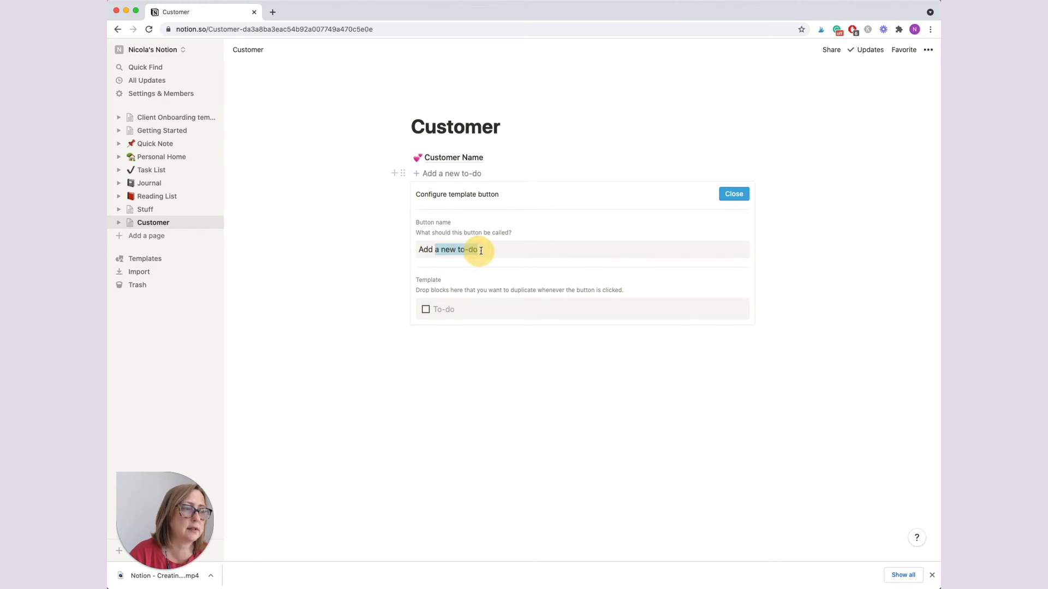
pyautogui.write('new custome')
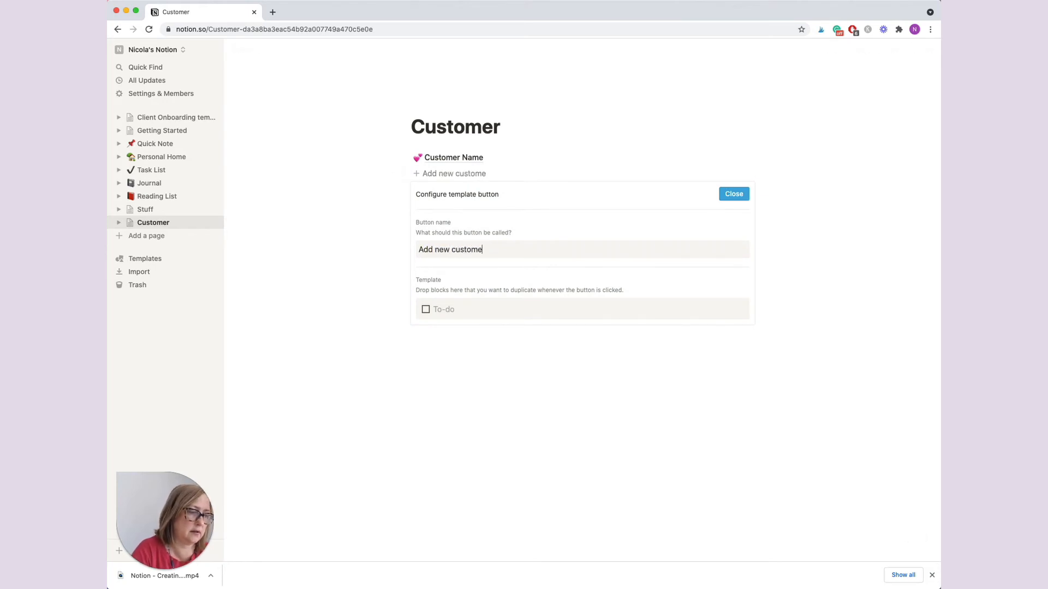
pyautogui.write('r')
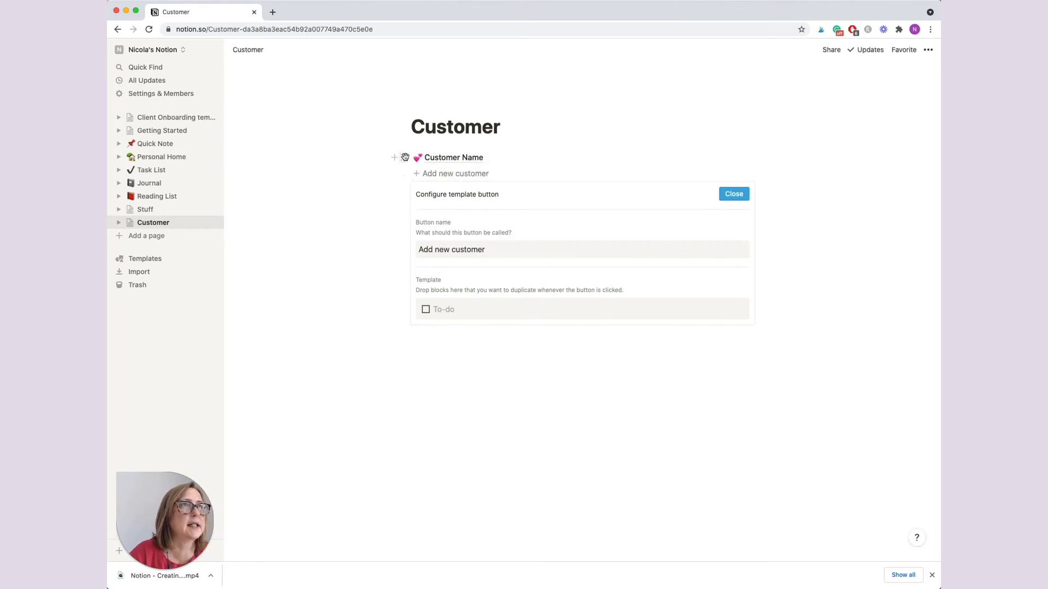
# Move the Customer Name page into the button's template area, remove the default to-do block and close the button configuration
pyautogui.moveTo(405, 157); pyautogui.dragTo(461, 294)
pyautogui.click(458, 309)
pyautogui.press('BackSpace')
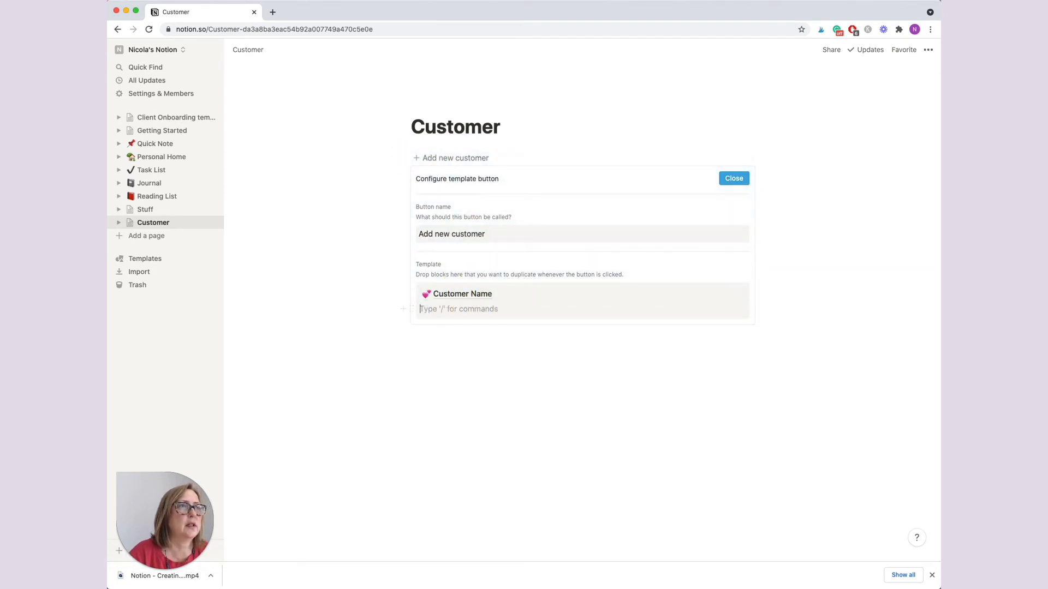
pyautogui.press('BackSpace')
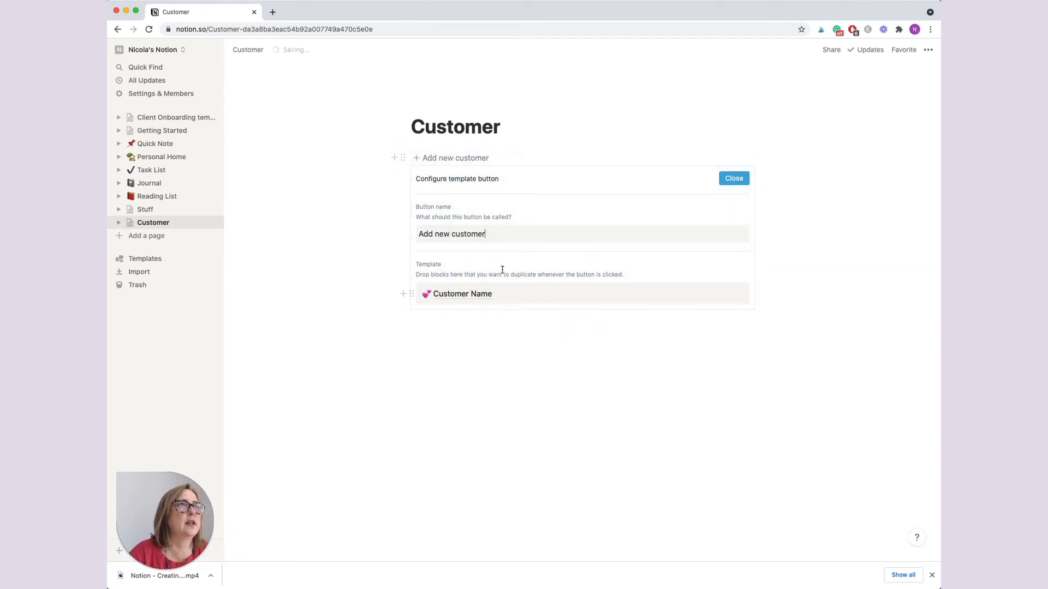
pyautogui.click(732, 181)
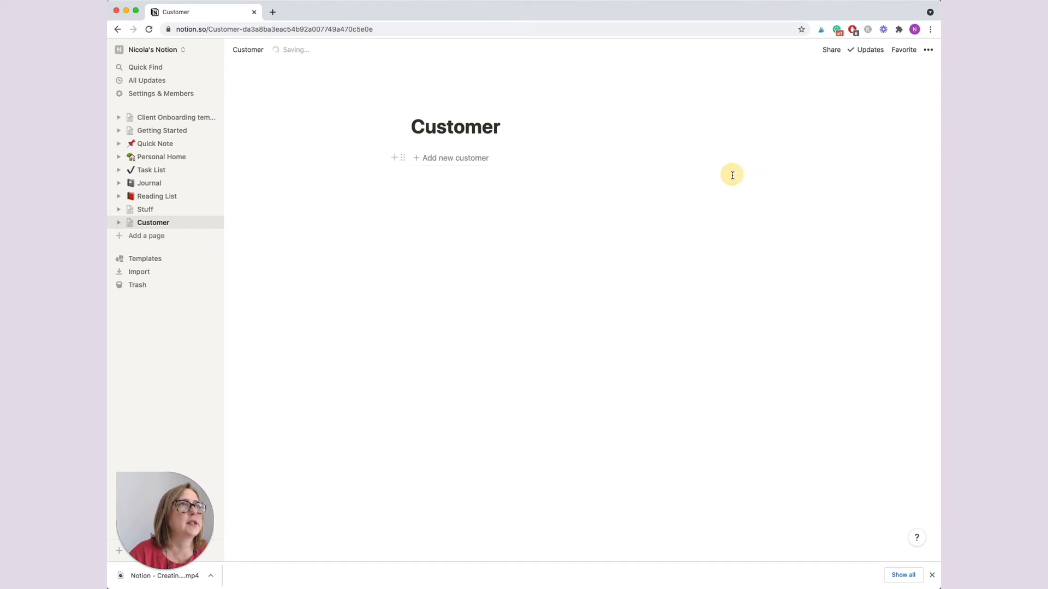
# Generate a customer page with the Add new customer button, retitle it with the customer's full name in capitalized form and return to the Customer page
pyautogui.click(444, 163)
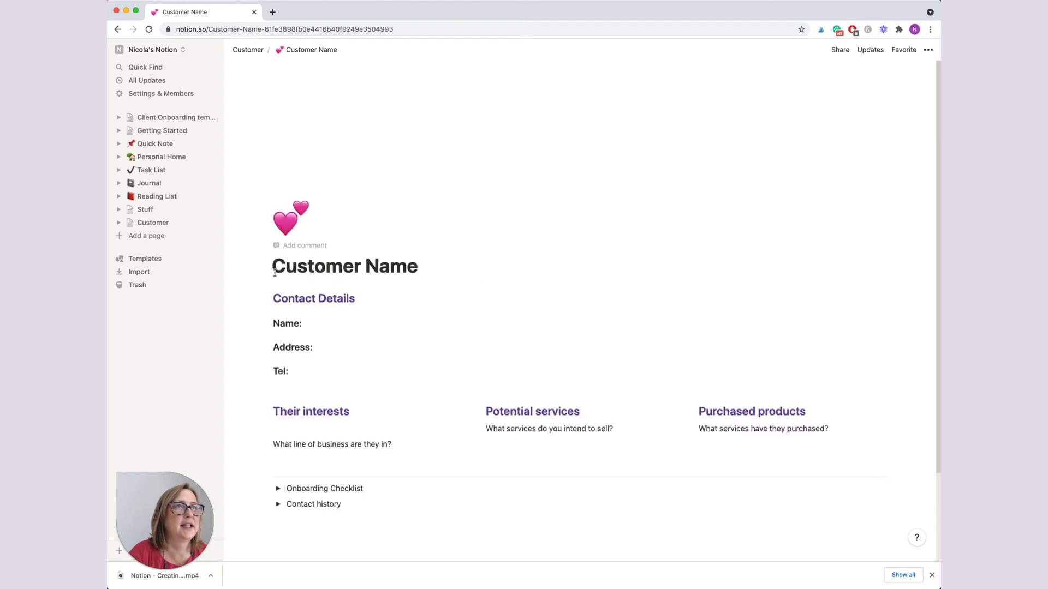
pyautogui.moveTo(273, 266); pyautogui.dragTo(417, 264)
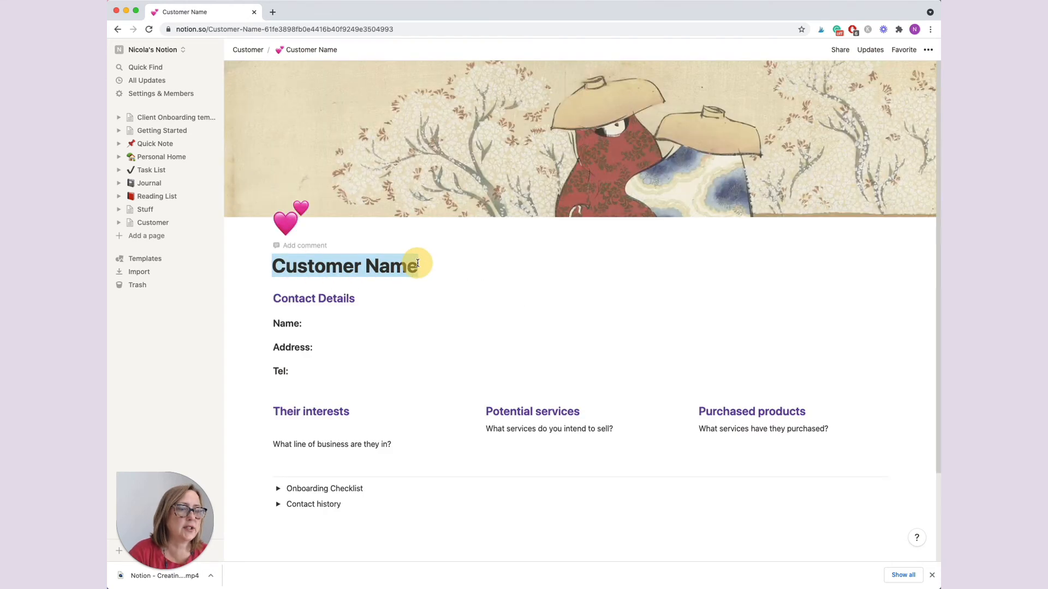
pyautogui.write('ma')
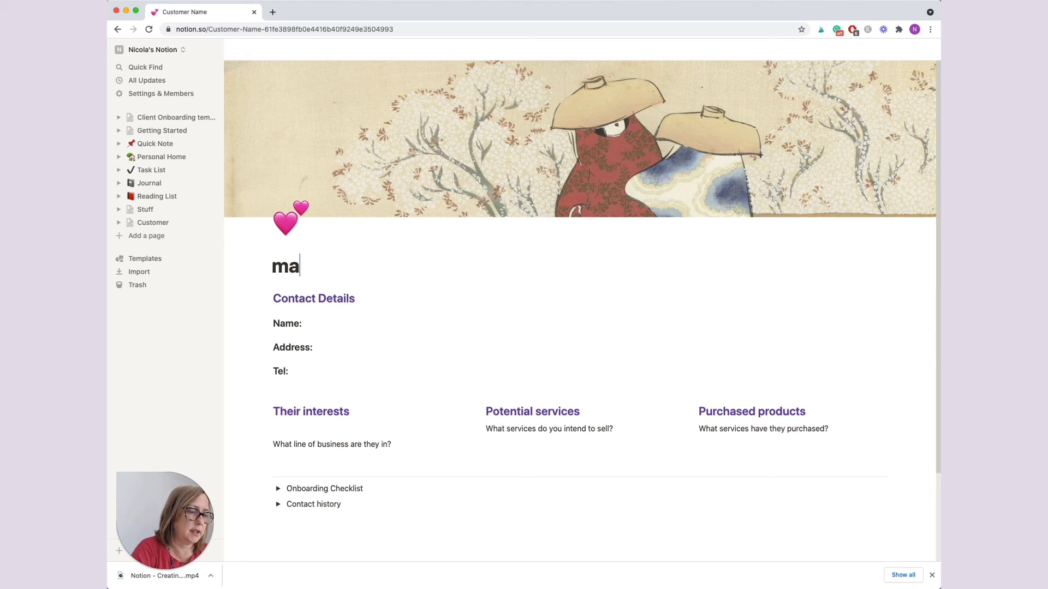
pyautogui.write('ry Smith')
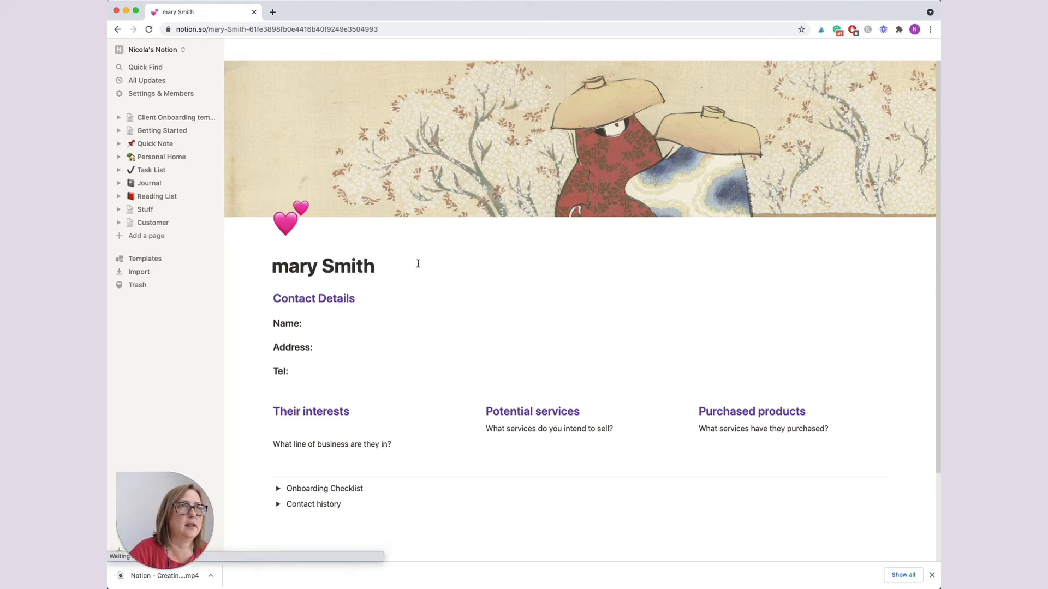
pyautogui.moveTo(272, 268); pyautogui.dragTo(289, 267)
pyautogui.write('M')
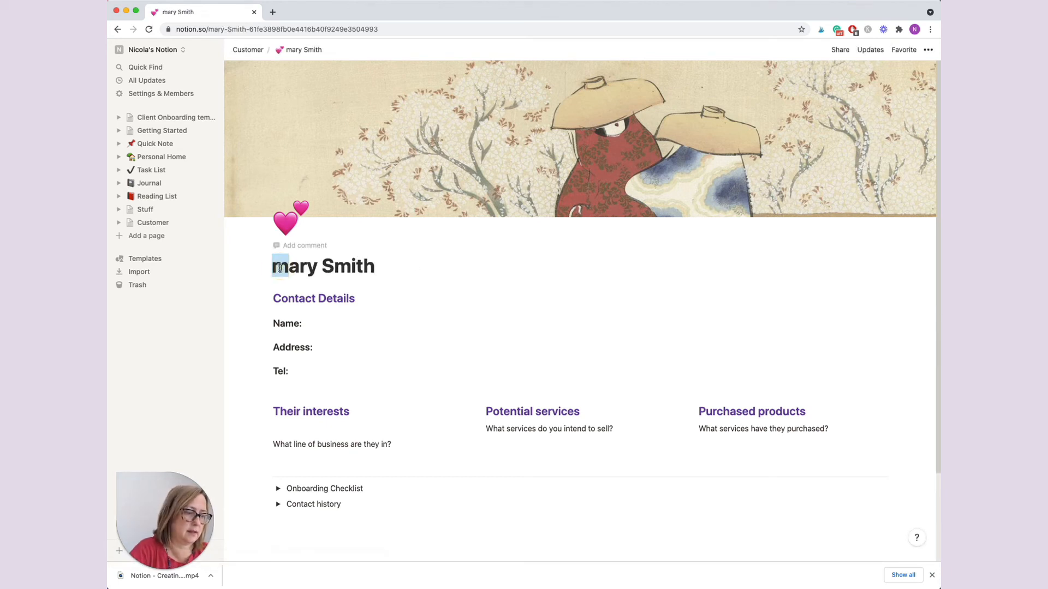
pyautogui.click(243, 51)
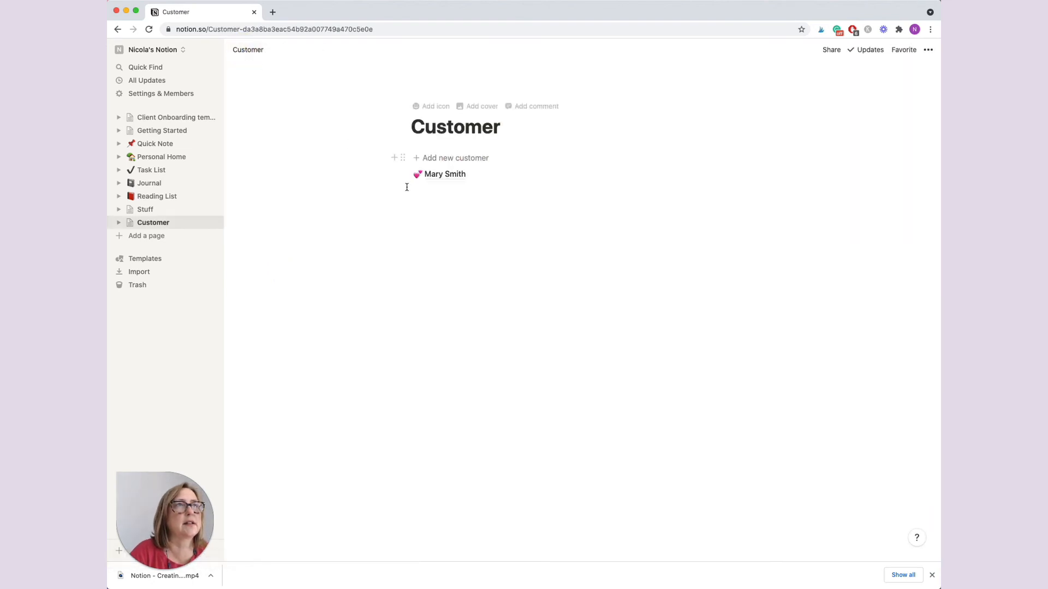
# Generate a second customer page from the template button, replace its title with another customer's full name and return to the Customer page
pyautogui.click(450, 159)
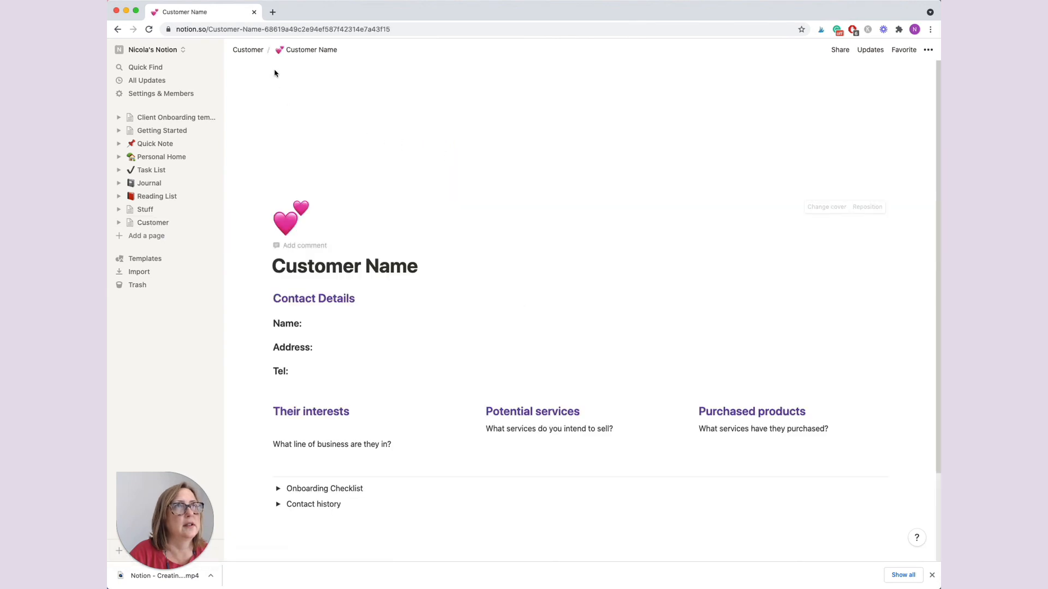
pyautogui.moveTo(272, 266); pyautogui.dragTo(430, 260)
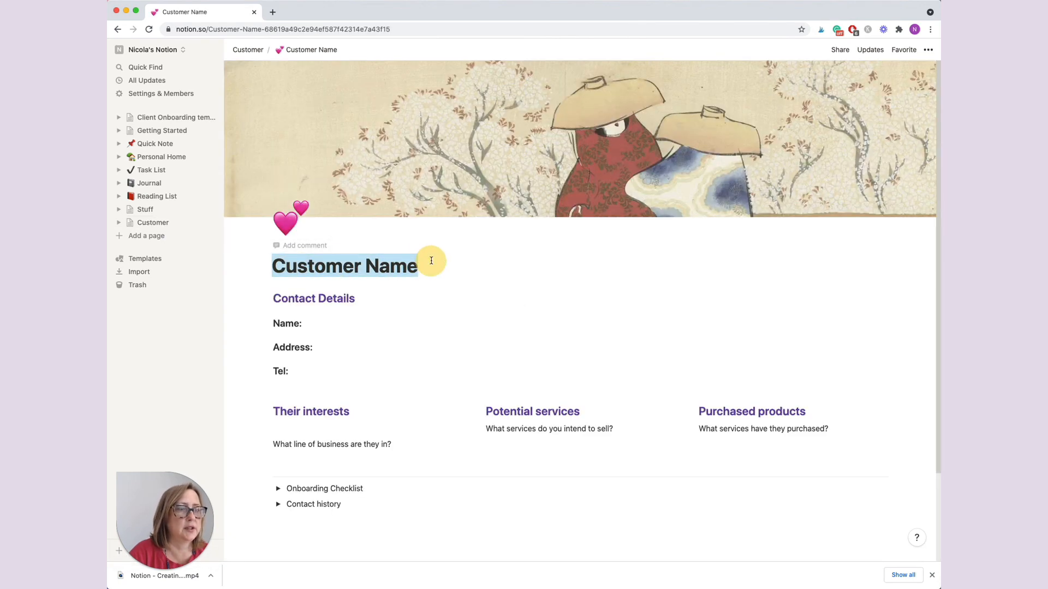
pyautogui.write('Joe Bloggs')
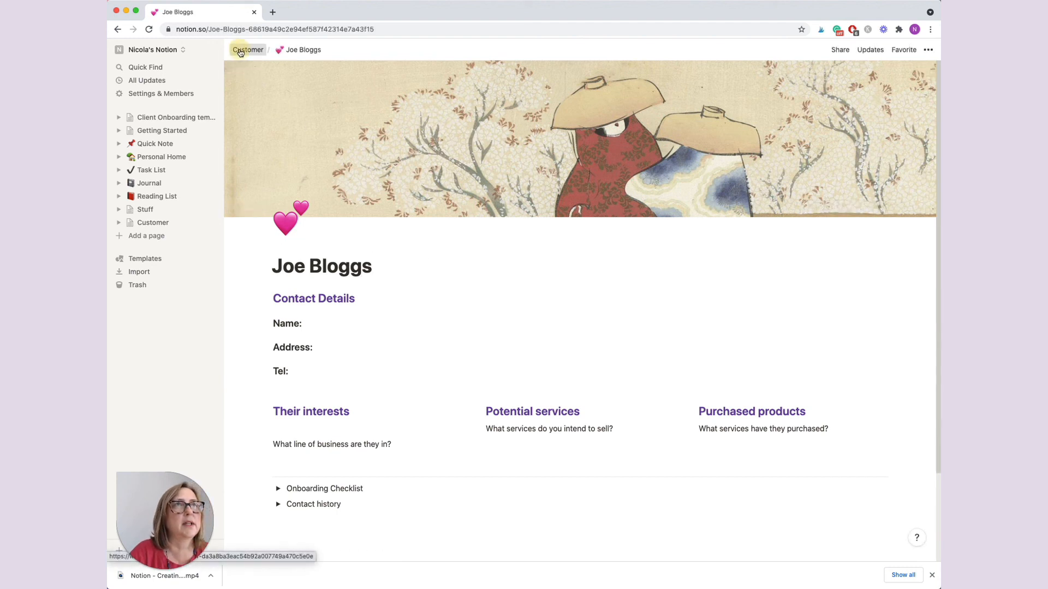
pyautogui.click(248, 49)
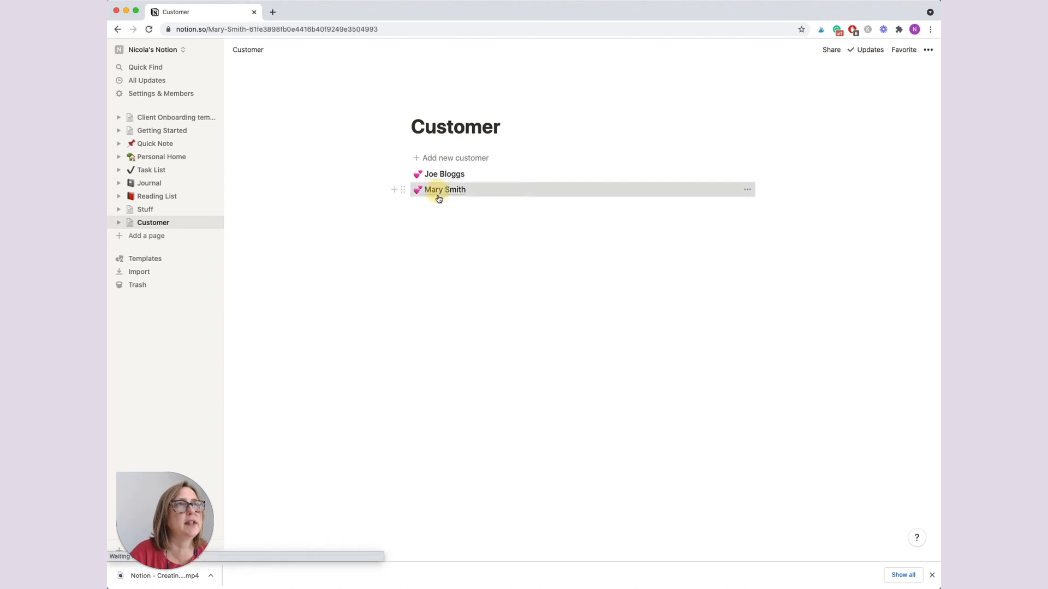
# On the first customer's page, tick "Slack Workspace Overview [Text or Video]" in the Onboarding Checklist, collapse the checklist and return to the Customer page
pyautogui.click(438, 192)
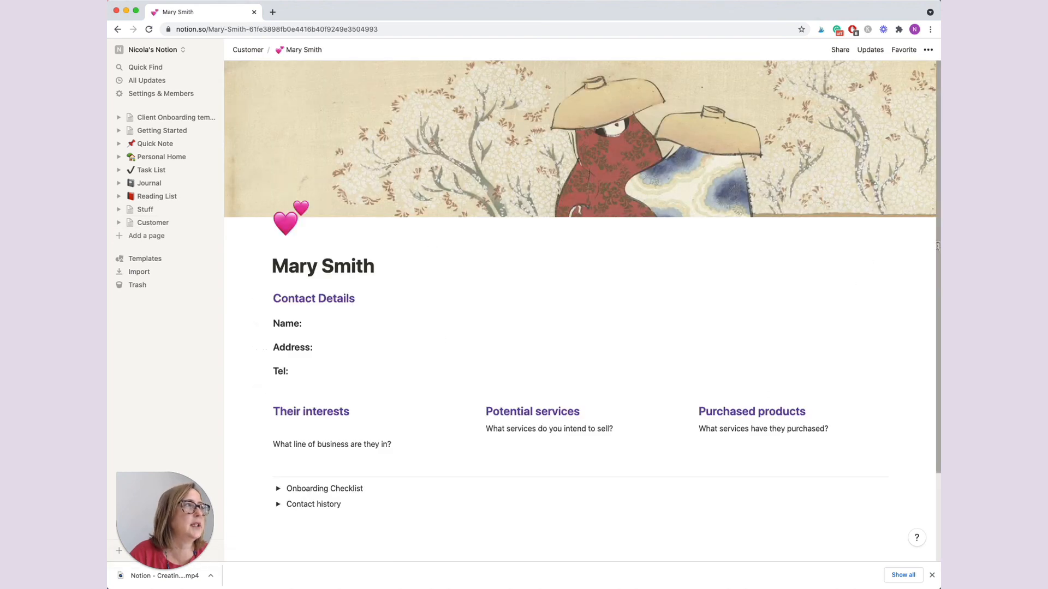
pyautogui.moveTo(937, 251); pyautogui.dragTo(928, 373)
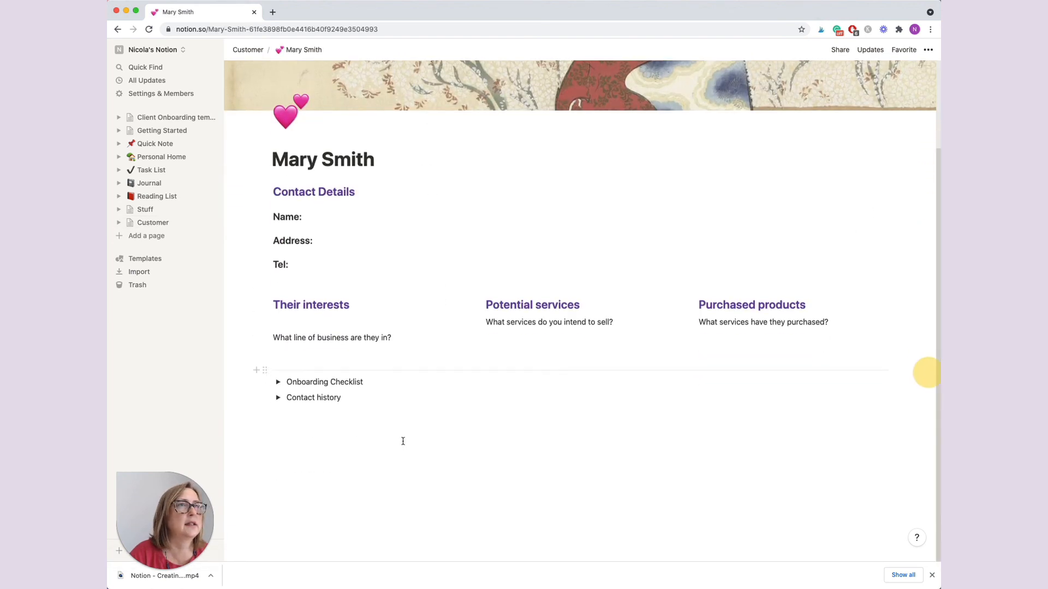
pyautogui.click(278, 382)
pyautogui.click(292, 416)
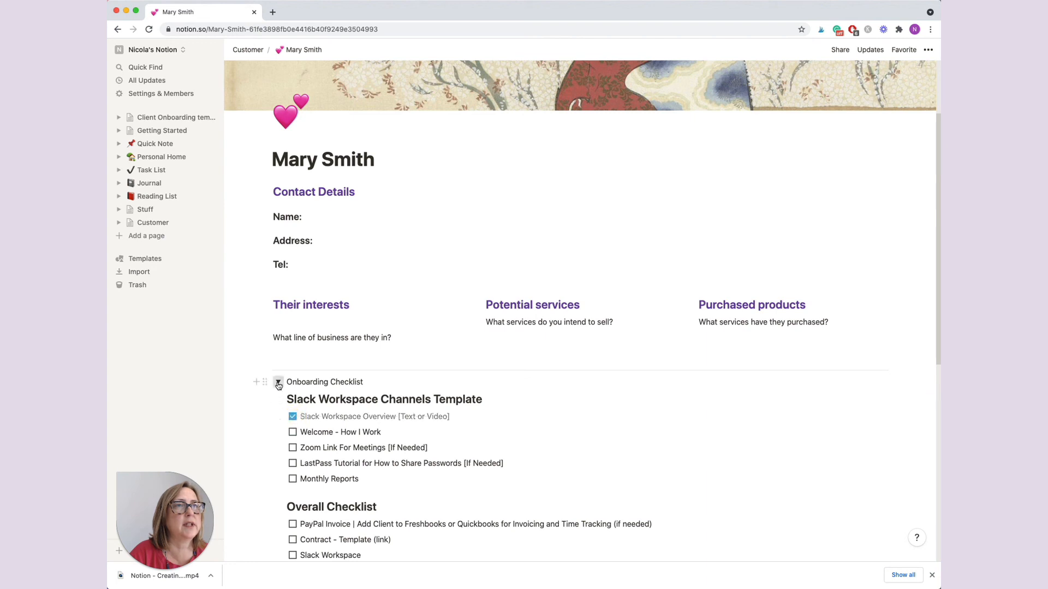
pyautogui.click(278, 382)
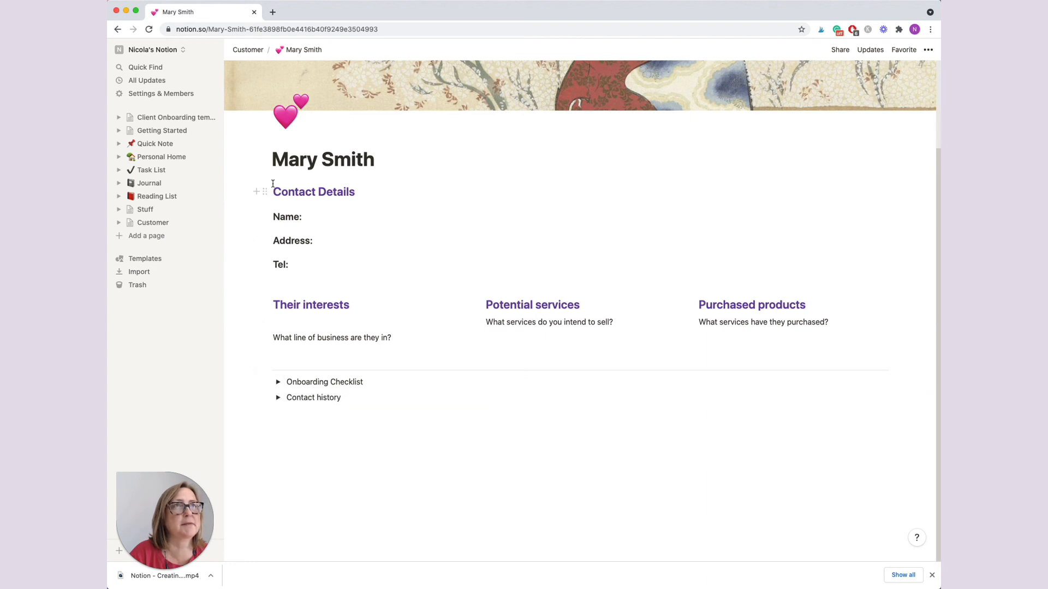
pyautogui.click(236, 49)
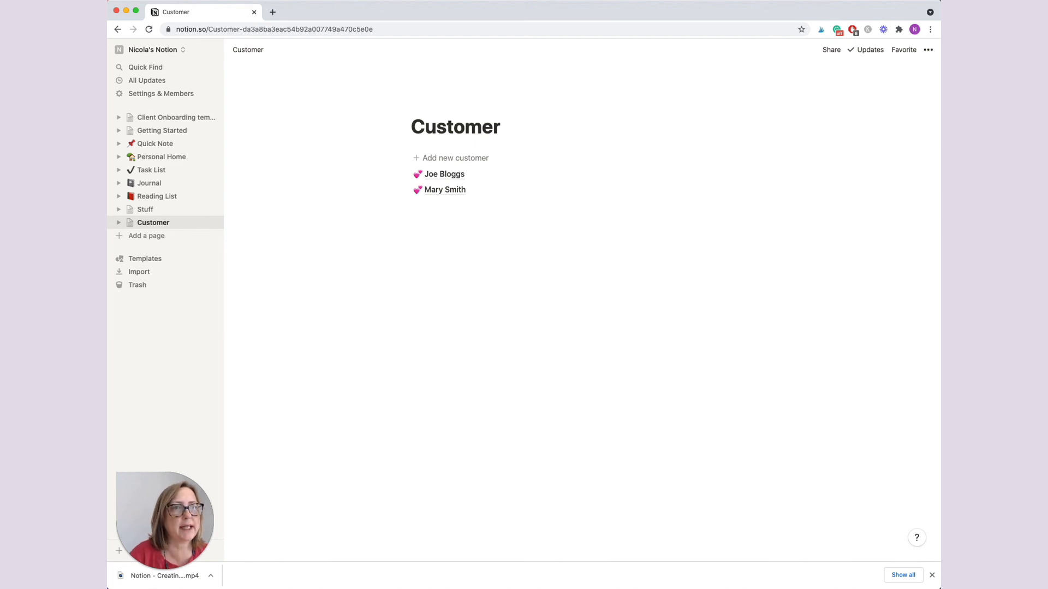
pyautogui.moveTo(143, 571)
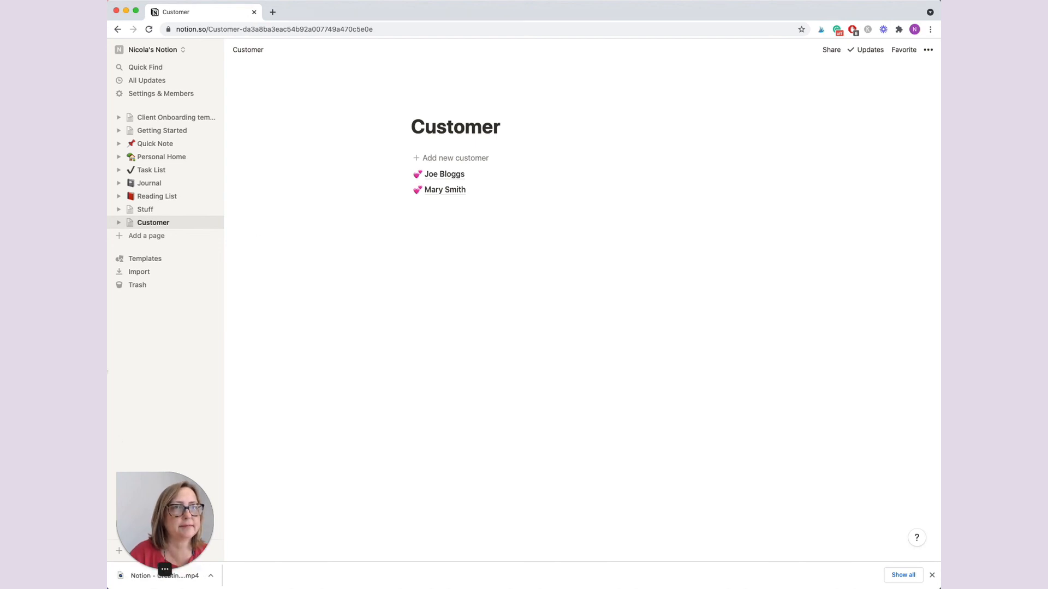